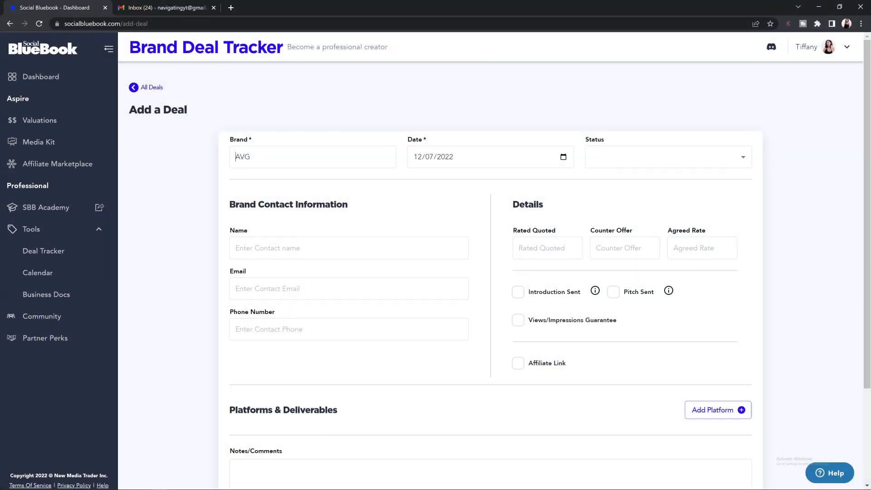
- Select the brand name AVG in the Add a Deal form
{"action": "double_click", "coordinate": [243, 157]}
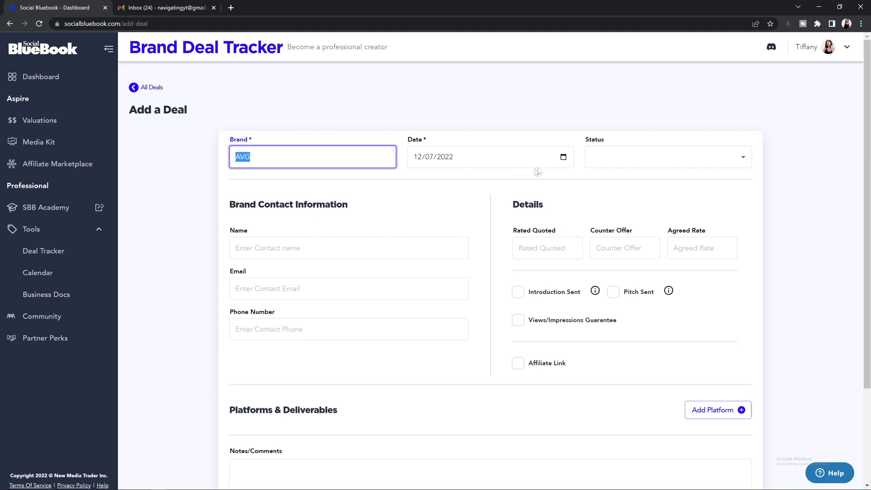
- Enter the deal date and rates: quoted 1500, counter offer 1000, agreed 1000
{"action": "left_click", "coordinate": [563, 158]}
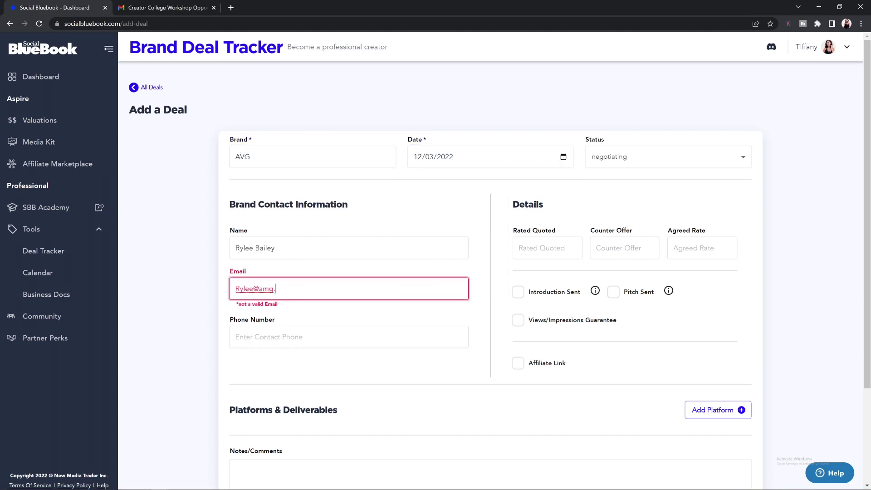
{"action": "type", "text": "gg"}
{"action": "left_click", "coordinate": [540, 248]}
{"action": "type", "text": "1500"}
{"action": "key", "text": "Tab"}
{"action": "type", "text": "2"}
{"action": "key", "text": "BackSpace"}
{"action": "type", "text": "1000"}
{"action": "key", "text": "Tab"}
{"action": "type", "text": "1000"}
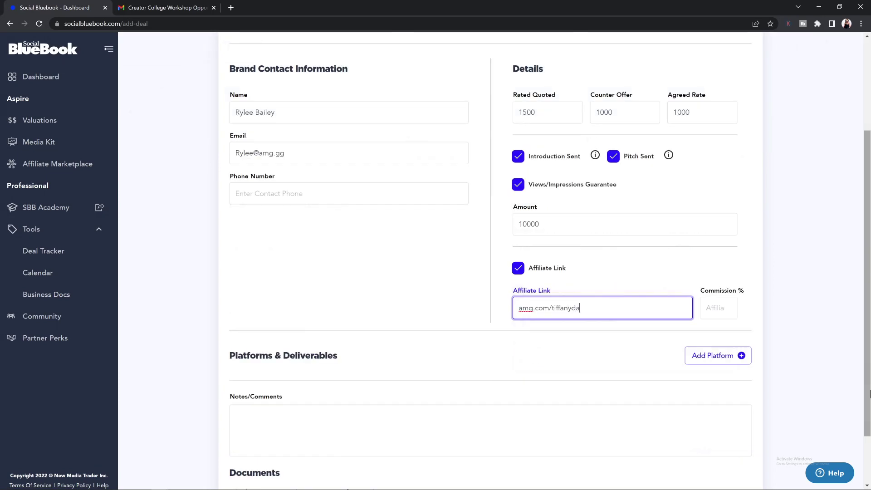
- Add a 25% affiliate commission and Instagram and YouTube platforms, and save as contract signed
{"action": "left_click", "coordinate": [718, 307]}
{"action": "type", "text": "25"}
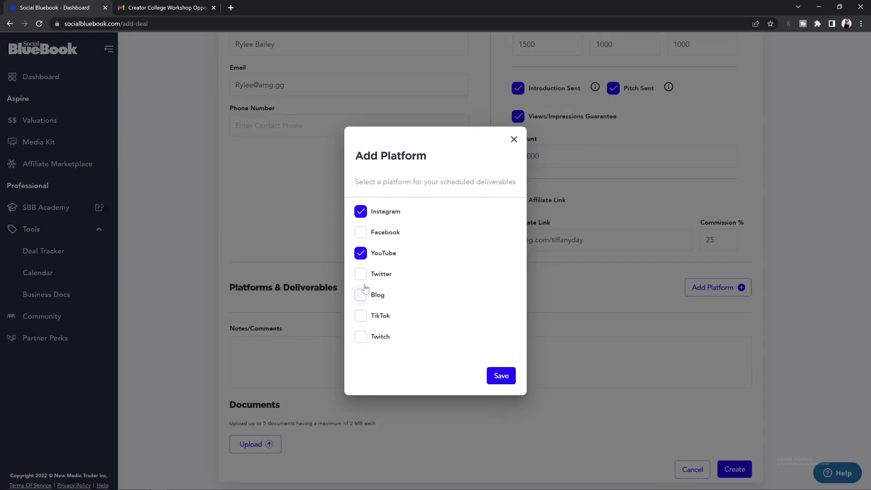
{"action": "left_click", "coordinate": [504, 376]}
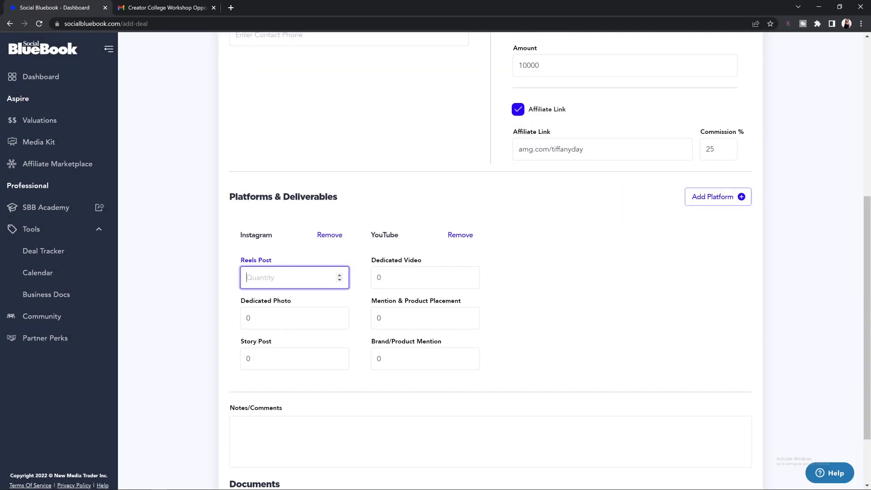
{"action": "type", "text": "5"}
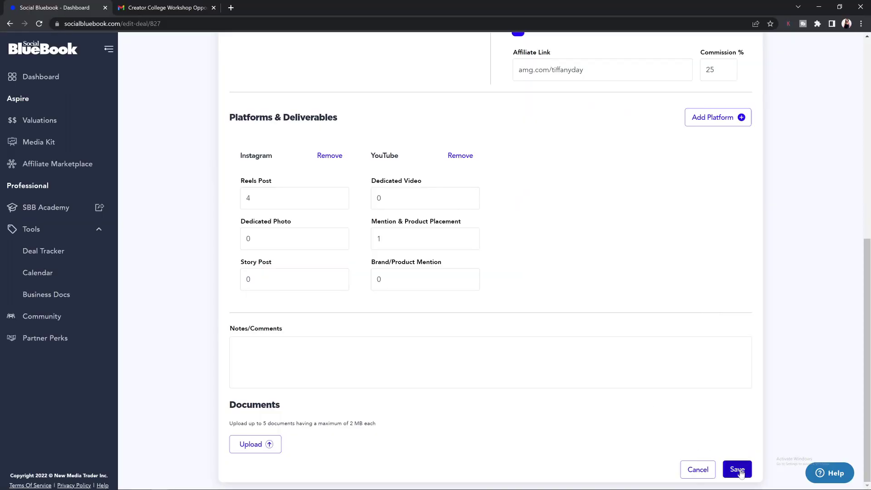
{"action": "left_click", "coordinate": [738, 468]}
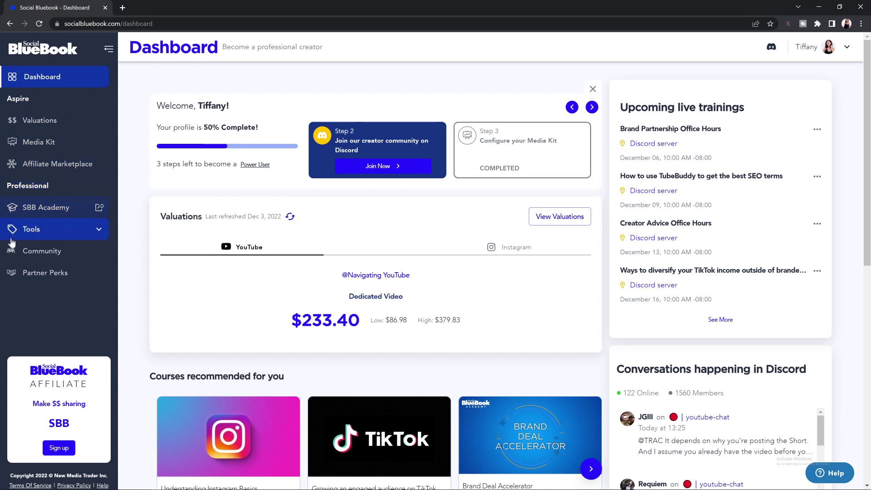
- Go to the Deal Tracker under Tools and start a new deal
{"action": "left_click", "coordinate": [99, 232]}
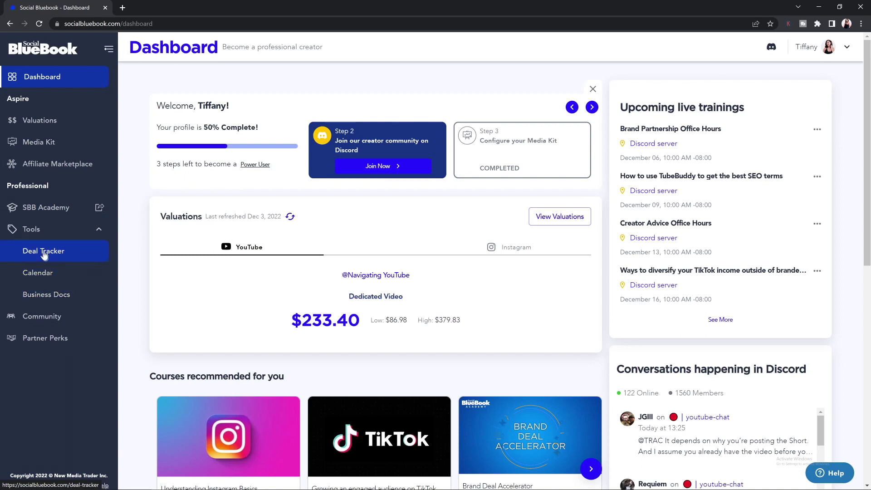
{"action": "left_click", "coordinate": [44, 253]}
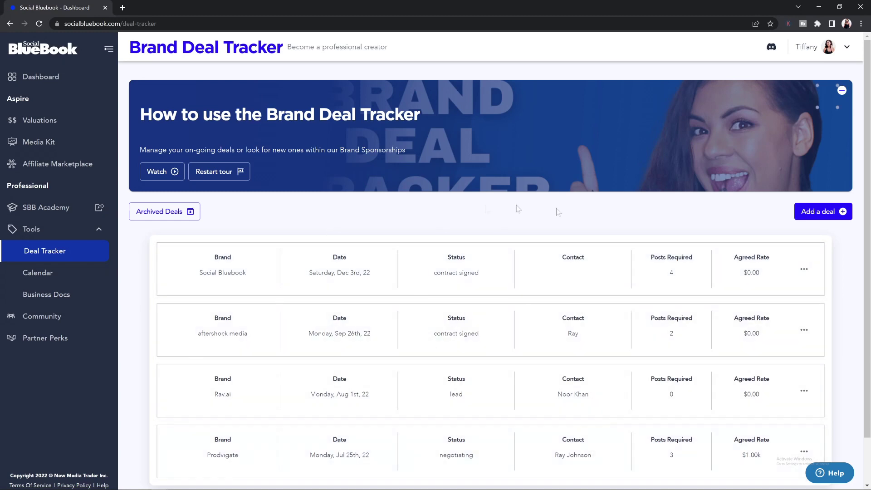
{"action": "left_click", "coordinate": [821, 213]}
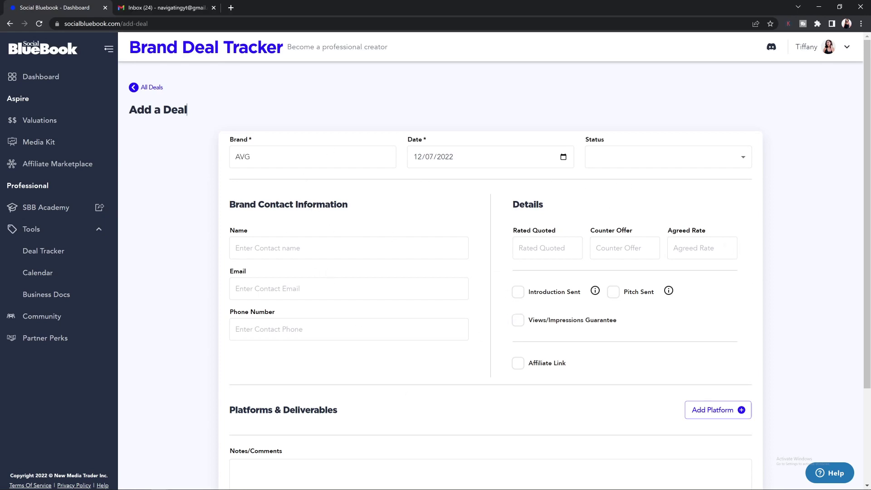
- With brand AVG, set the deal date to December 3, 2022 and status to negotiating
{"action": "double_click", "coordinate": [243, 157]}
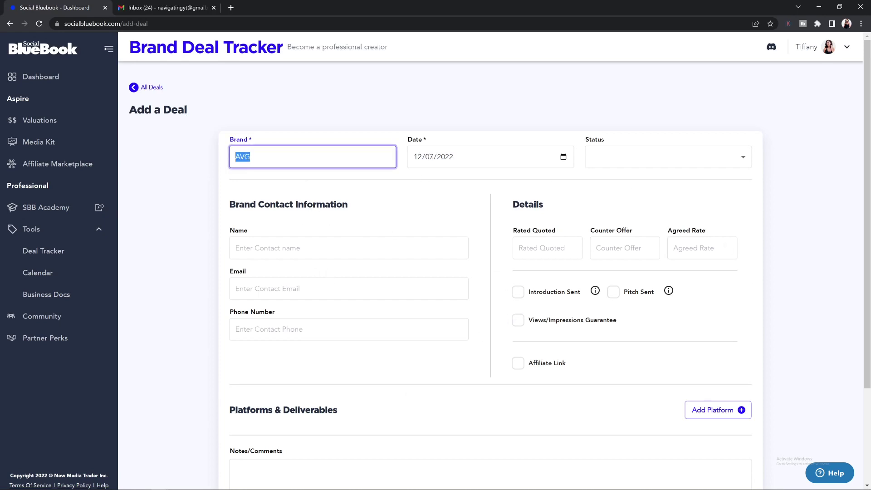
{"action": "left_click", "coordinate": [563, 157]}
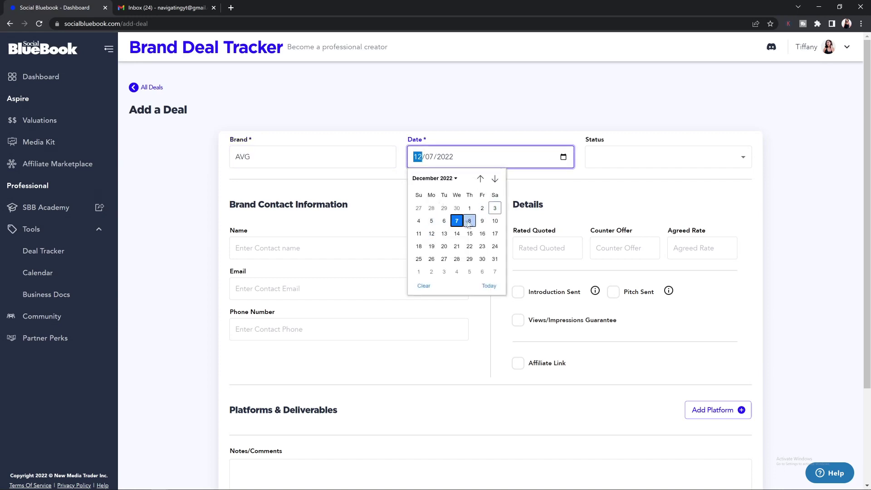
{"action": "left_click", "coordinate": [495, 208]}
{"action": "left_click", "coordinate": [670, 167]}
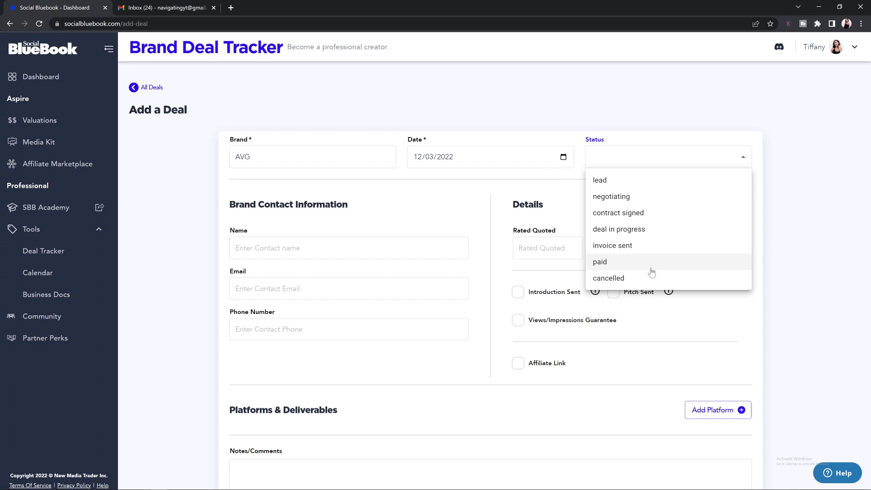
{"action": "left_click", "coordinate": [611, 197]}
- Fill in the brand contact's name and e-mail fields
{"action": "left_click_drag", "start_coordinate": [233, 205], "coordinate": [361, 220]}
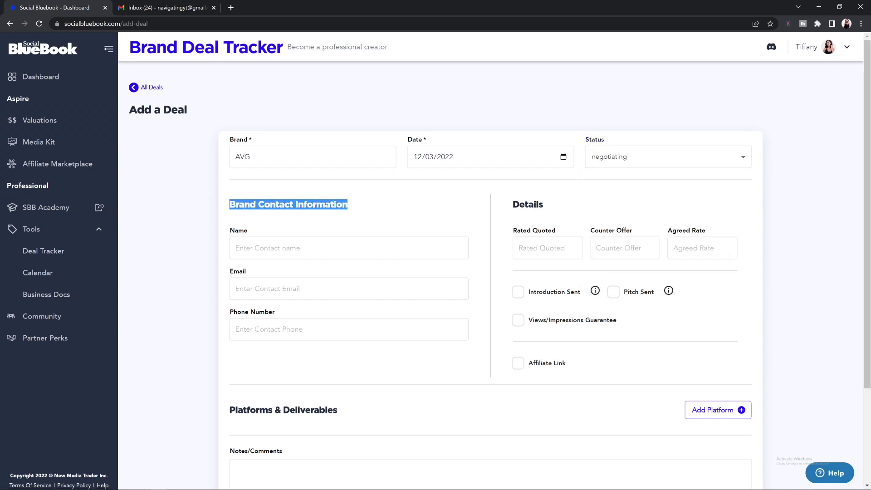
{"action": "left_click", "coordinate": [285, 250]}
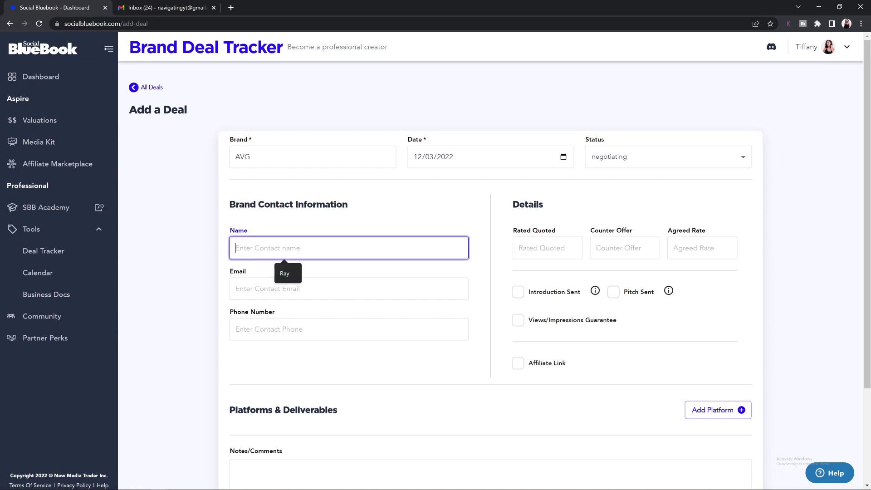
{"action": "left_click", "coordinate": [284, 289]}
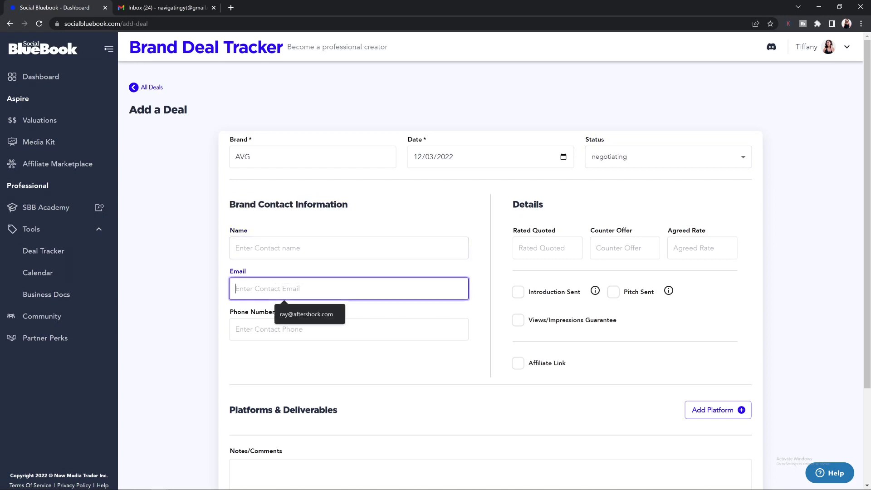
{"action": "left_click", "coordinate": [284, 329]}
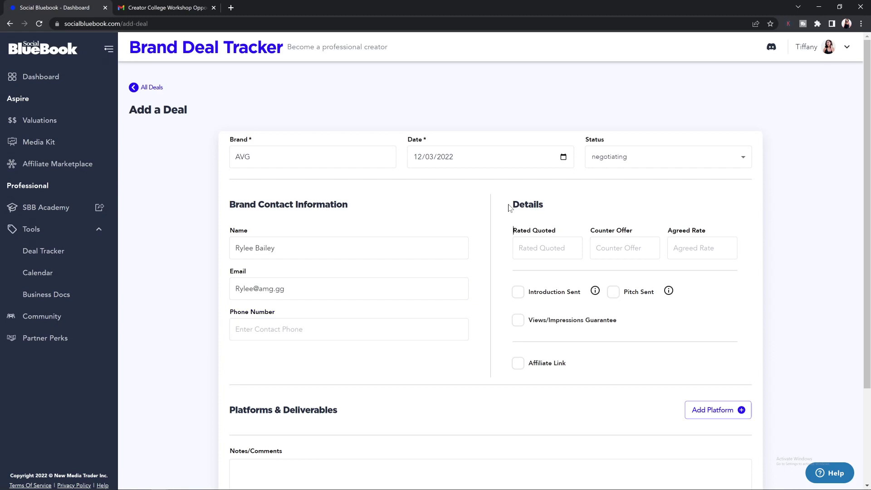
{"action": "left_click_drag", "start_coordinate": [509, 208], "coordinate": [563, 211]}
- Enter rates 1500/1000/1000 and mark the introduction and pitch as sent
{"action": "left_click", "coordinate": [543, 248]}
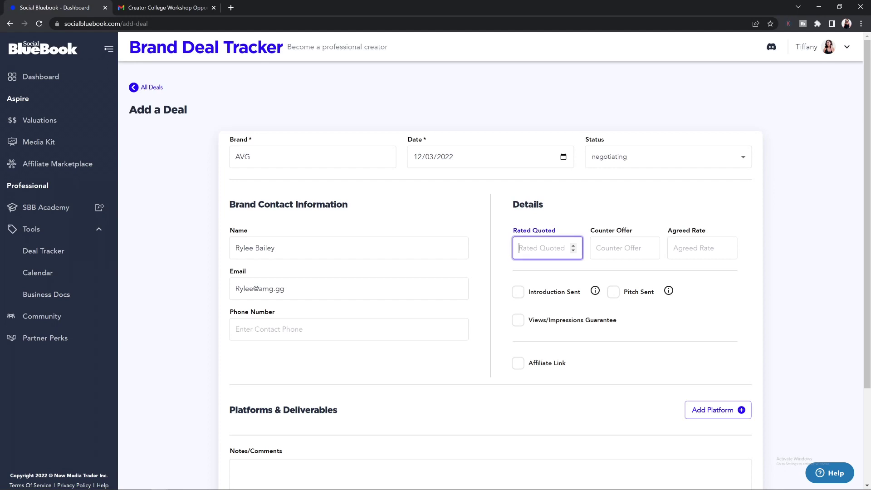
{"action": "left_click", "coordinate": [620, 248]}
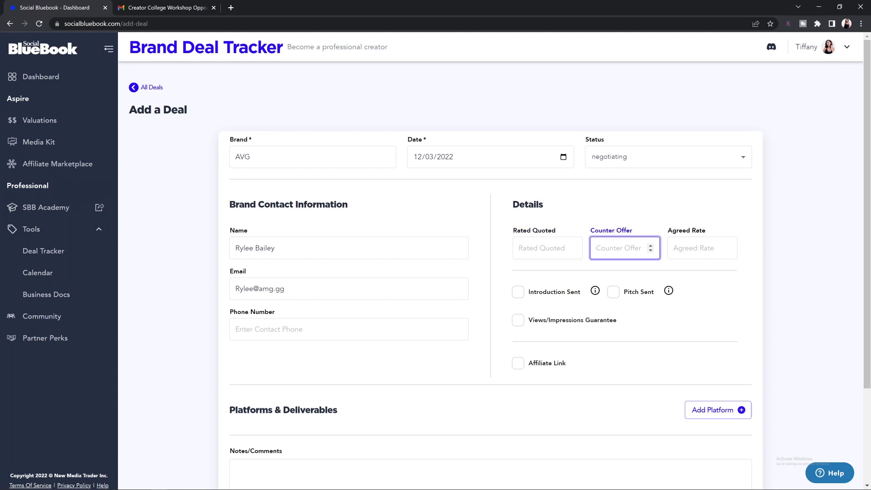
{"action": "key", "text": "Tab"}
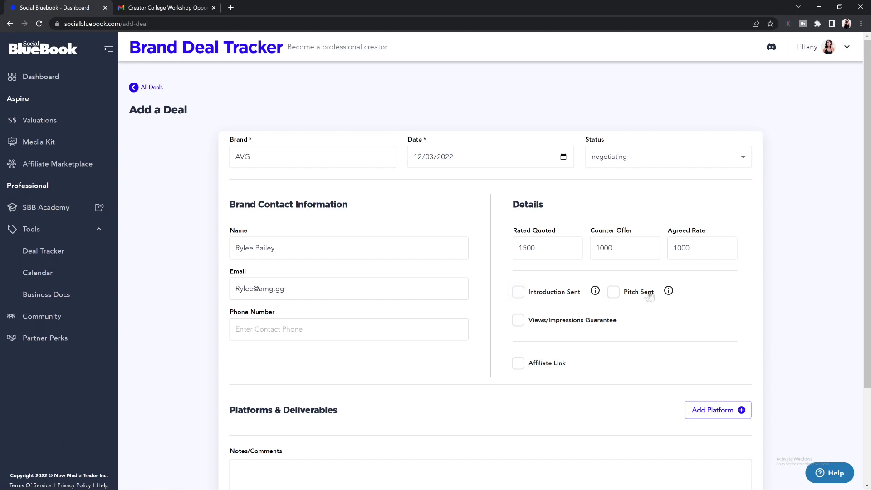
{"action": "left_click", "coordinate": [519, 296]}
{"action": "left_click", "coordinate": [615, 293]}
- Add a views guarantee of 10000 to the deal
{"action": "left_click", "coordinate": [518, 320]}
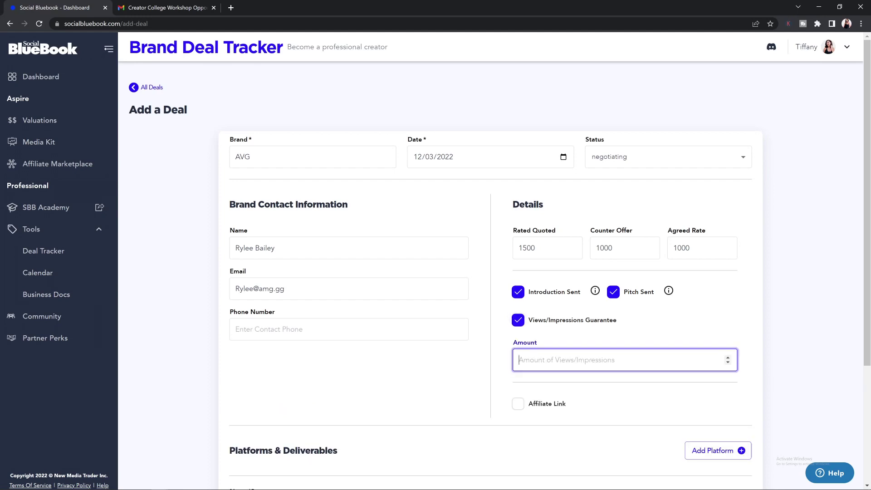
{"action": "type", "text": "10000"}
{"action": "scroll", "coordinate": [613, 280], "scroll_direction": "down", "scroll_amount": 1}
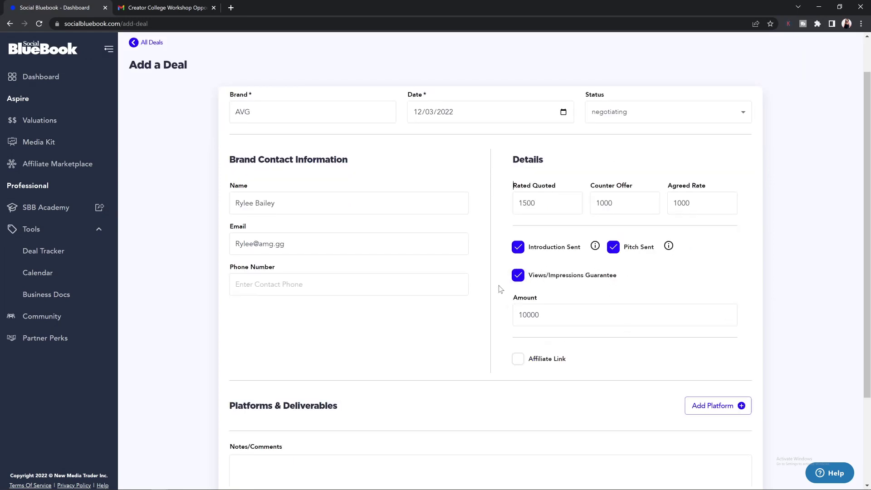
{"action": "double_click", "coordinate": [529, 315]}
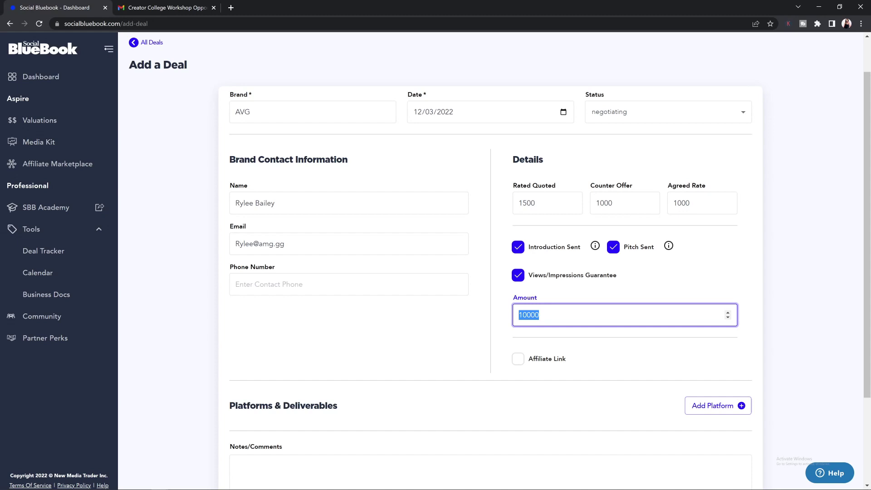
{"action": "scroll", "coordinate": [514, 319], "scroll_direction": "down", "scroll_amount": 2}
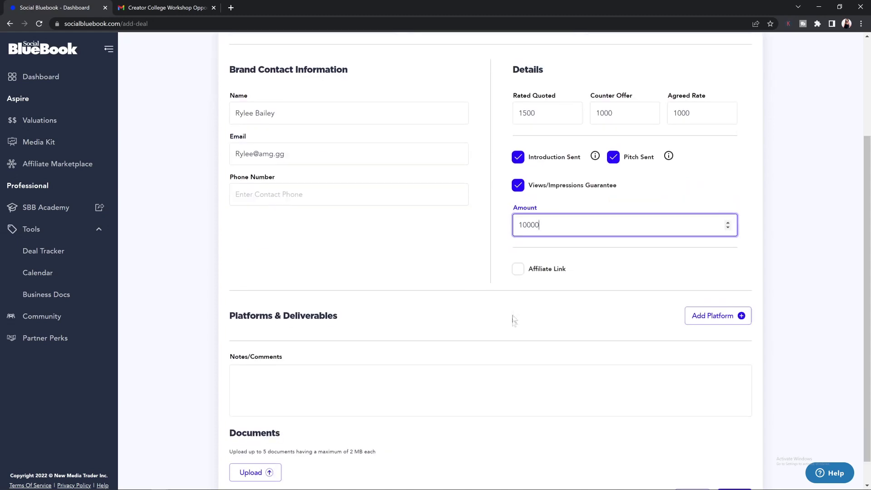
{"action": "left_click", "coordinate": [519, 271]}
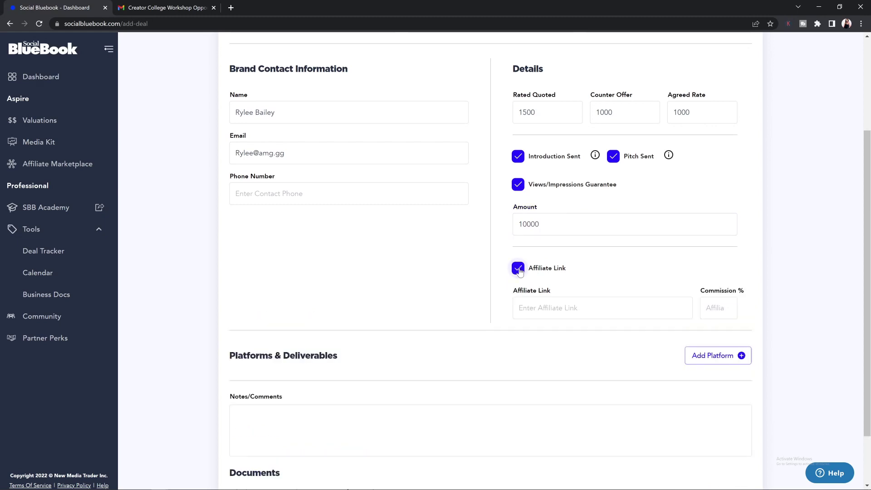
{"action": "left_click", "coordinate": [522, 308]}
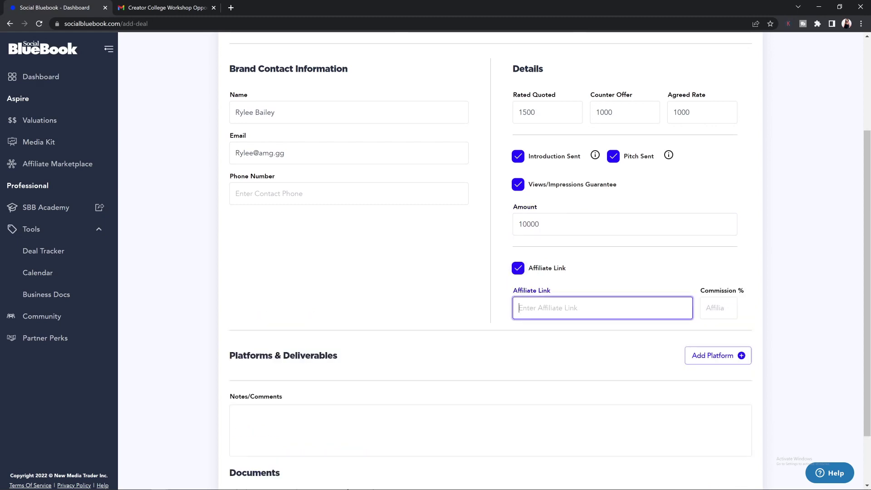
{"action": "left_click", "coordinate": [719, 308]}
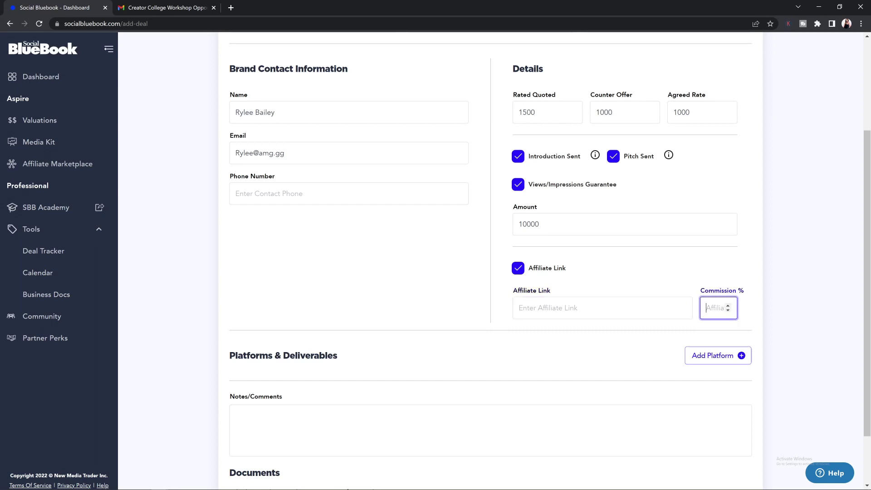
{"action": "scroll", "coordinate": [221, 304], "scroll_direction": "down", "scroll_amount": 2}
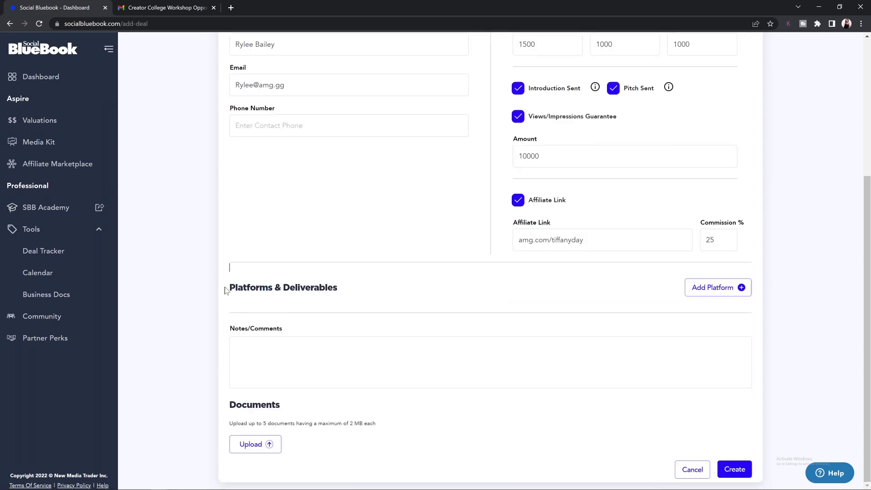
{"action": "left_click", "coordinate": [695, 290]}
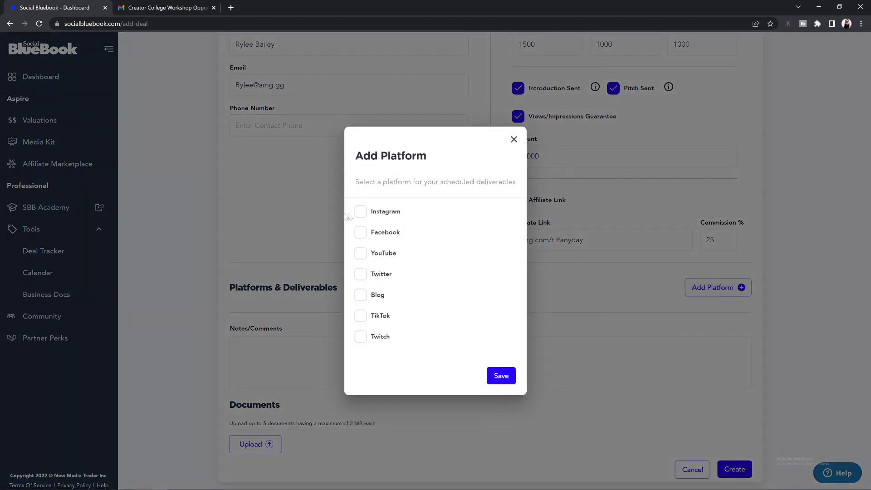
- Add Instagram and YouTube as the deal's platforms
{"action": "left_click", "coordinate": [361, 213]}
{"action": "left_click", "coordinate": [361, 253]}
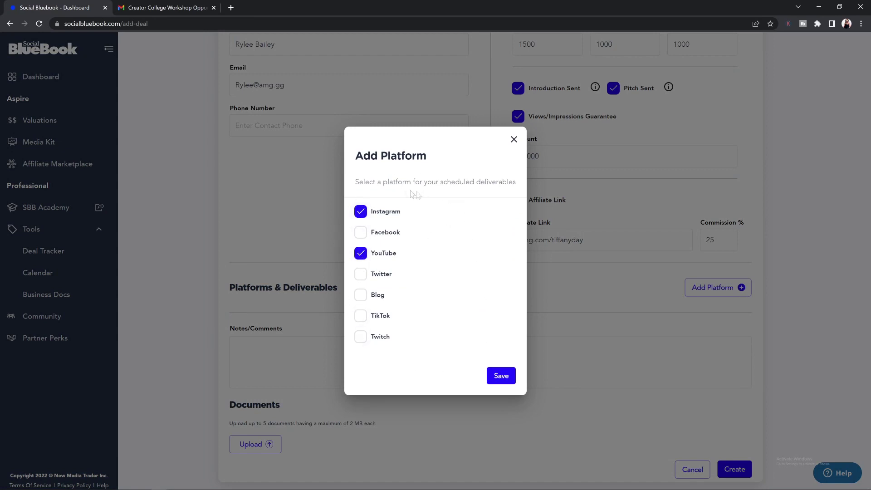
{"action": "left_click", "coordinate": [502, 377]}
{"action": "scroll", "coordinate": [506, 380], "scroll_direction": "down", "scroll_amount": 2}
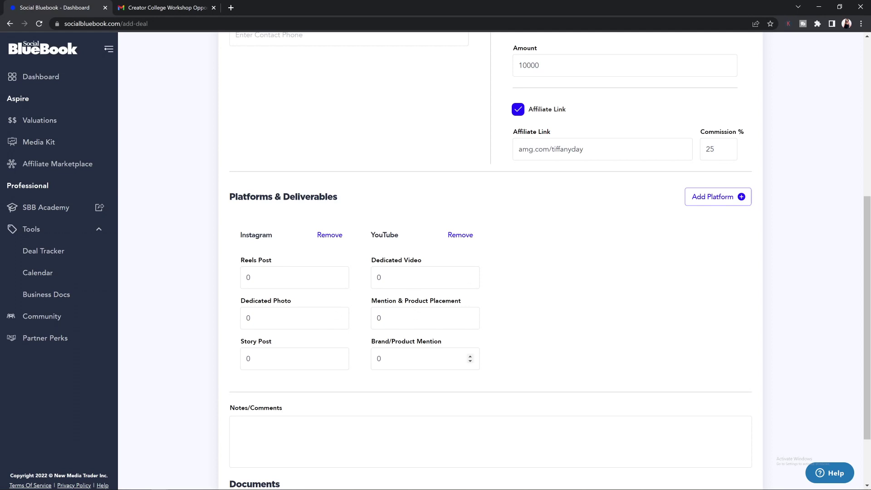
- Set the Reels Post quantity to 4
{"action": "left_click", "coordinate": [250, 278]}
{"action": "key", "text": "BackSpace"}
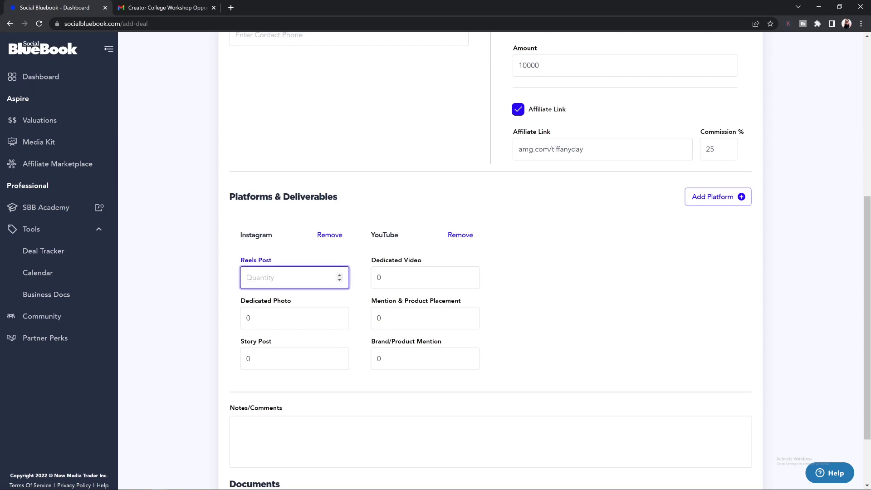
{"action": "type", "text": "5"}
{"action": "left_click", "coordinate": [339, 274]}
{"action": "left_click", "coordinate": [339, 280]}
{"action": "left_click", "coordinate": [340, 275]}
{"action": "left_click", "coordinate": [340, 280]}
{"action": "scroll", "coordinate": [298, 258], "scroll_direction": "down", "scroll_amount": 3}
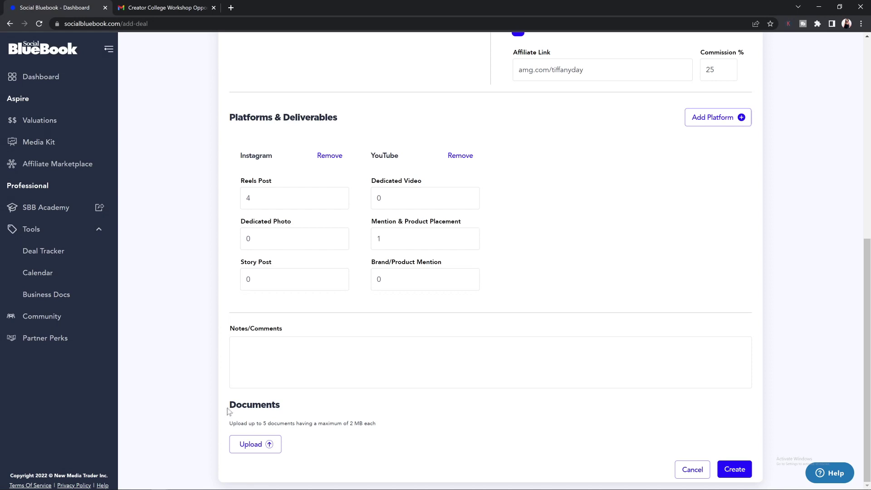
- Skip attaching a document (2 MB limit) and create the AVG deal
{"action": "left_click_drag", "start_coordinate": [228, 413], "coordinate": [306, 413]}
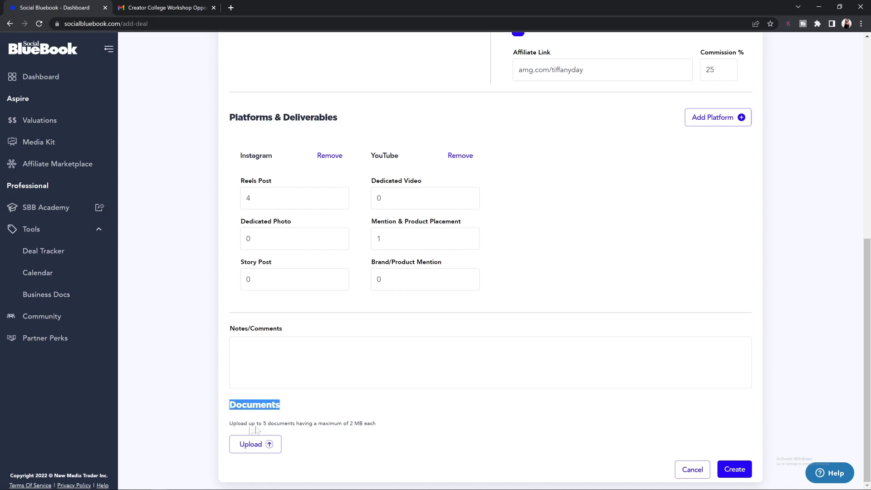
{"action": "left_click_drag", "start_coordinate": [350, 424], "coordinate": [376, 433]}
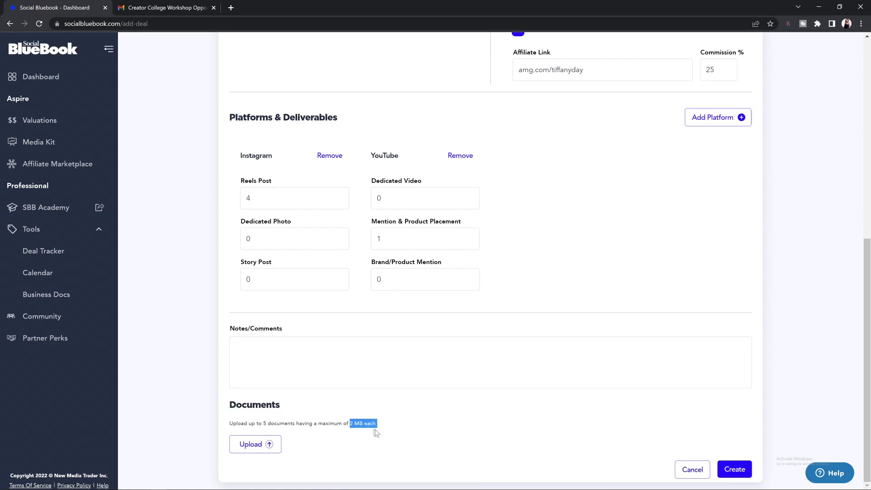
{"action": "left_click", "coordinate": [269, 447]}
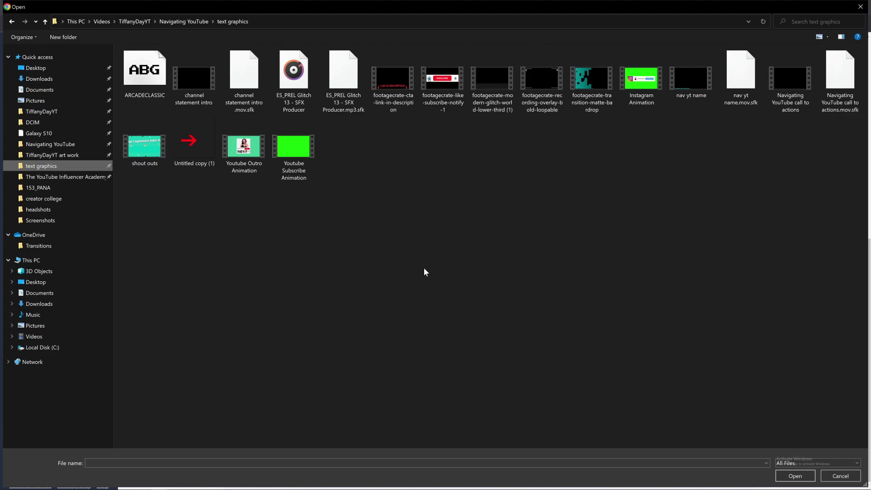
{"action": "key", "text": "Escape"}
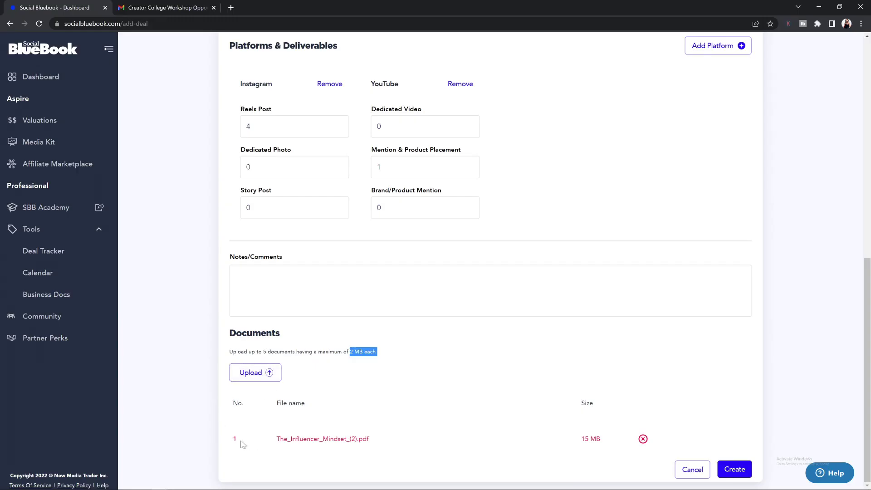
{"action": "left_click", "coordinate": [593, 449]}
{"action": "left_click", "coordinate": [737, 470]}
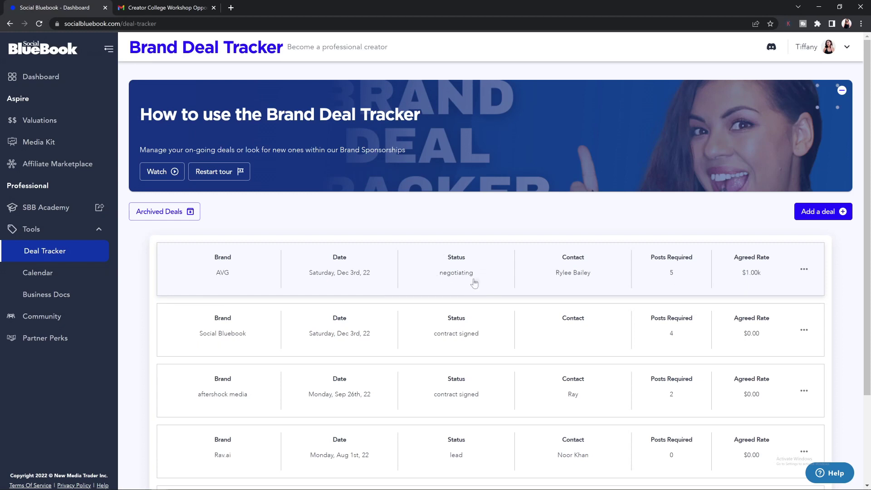
- Change the AVG deal's status to contract signed, save it, and view the Calendar
{"action": "left_click", "coordinate": [806, 271]}
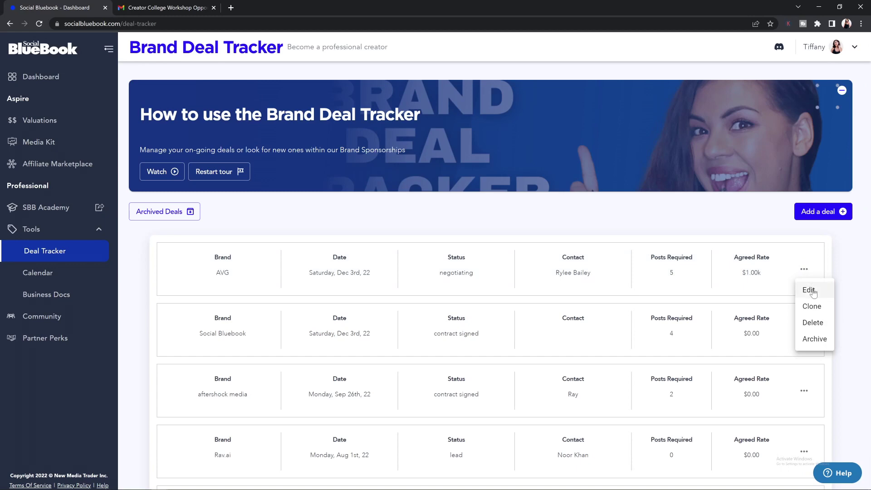
{"action": "left_click", "coordinate": [809, 291]}
{"action": "left_click", "coordinate": [633, 157]}
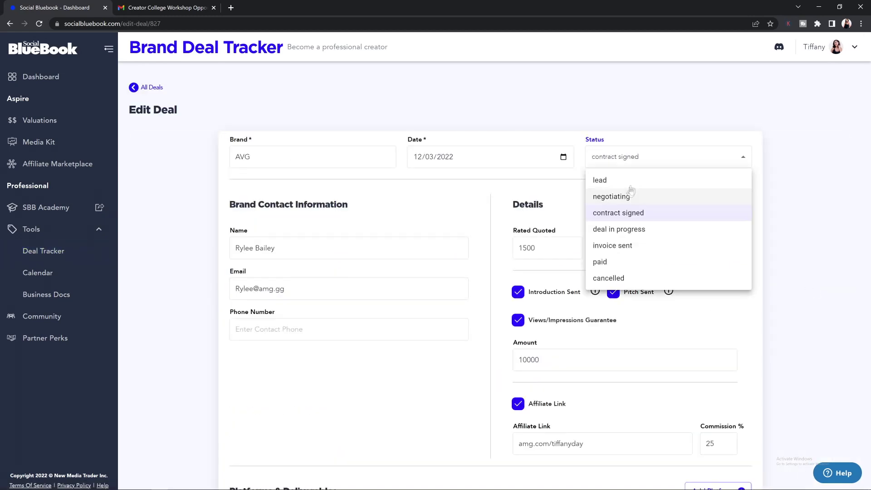
{"action": "left_click", "coordinate": [627, 213]}
{"action": "scroll", "coordinate": [689, 339], "scroll_direction": "down", "scroll_amount": 8}
{"action": "left_click", "coordinate": [740, 471]}
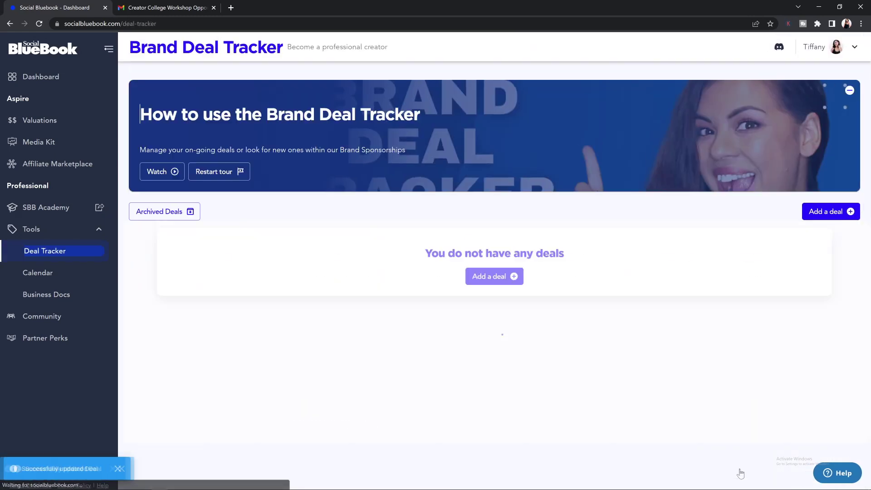
{"action": "left_click", "coordinate": [35, 274]}
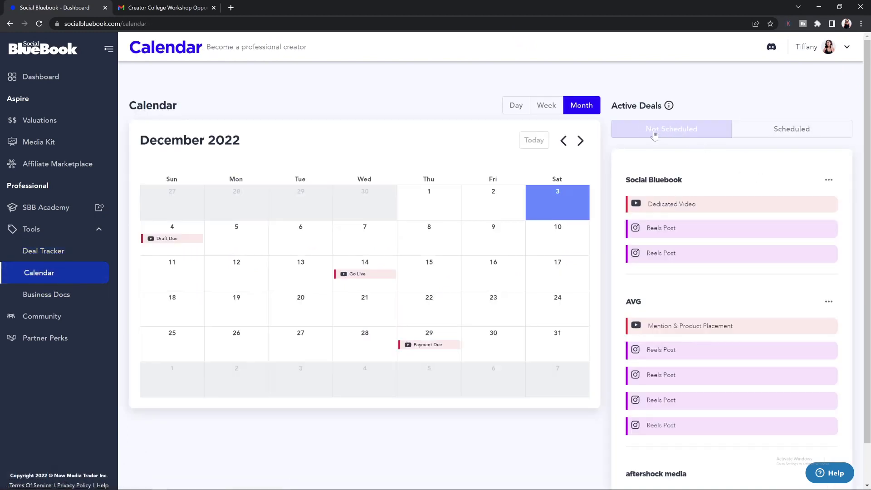
- Schedule AVG's unscheduled Mention & Product Placement to go live December 14, 2022
{"action": "left_click", "coordinate": [756, 134]}
{"action": "left_click", "coordinate": [670, 134]}
{"action": "left_click", "coordinate": [662, 135]}
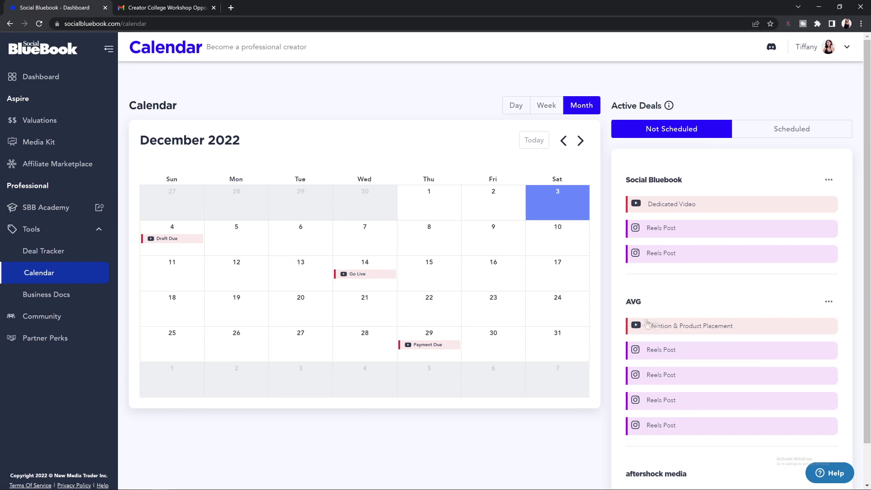
{"action": "left_click", "coordinate": [681, 334]}
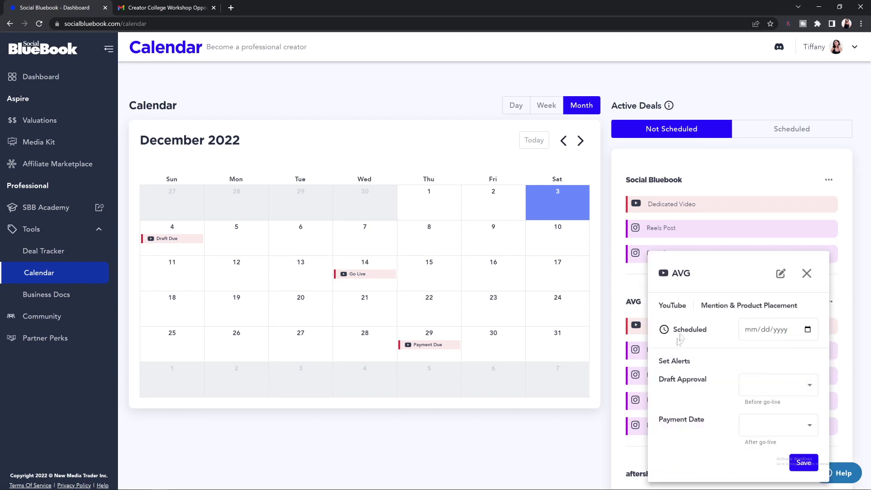
{"action": "left_click", "coordinate": [779, 336]}
{"action": "left_click", "coordinate": [807, 330]}
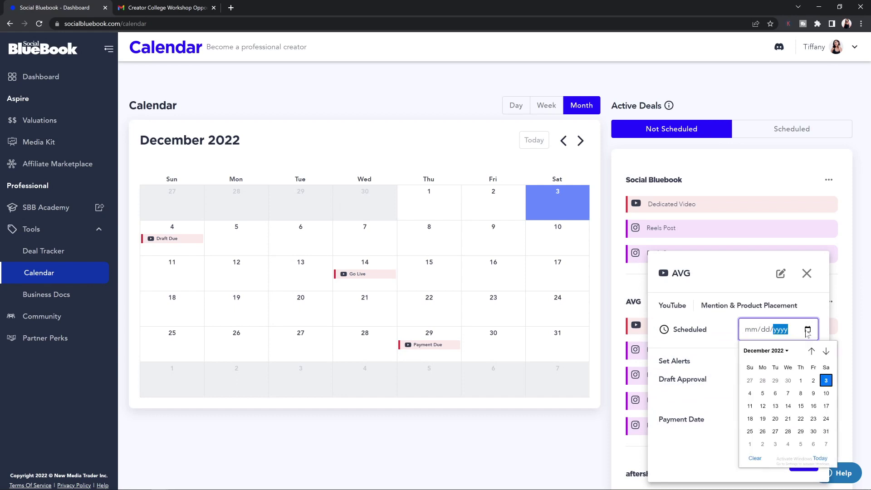
{"action": "left_click", "coordinate": [788, 406]}
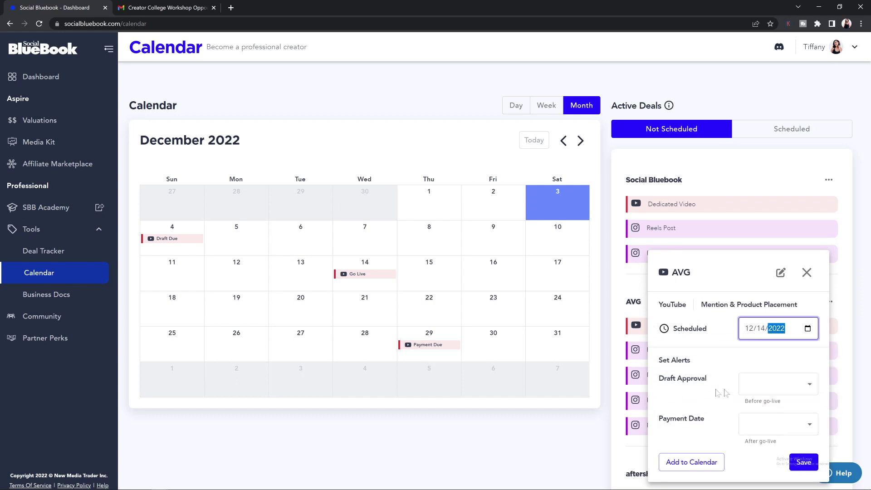
- Set draft approval alert 3 days before and payment 15 days after go-live, then save
{"action": "left_click", "coordinate": [755, 391]}
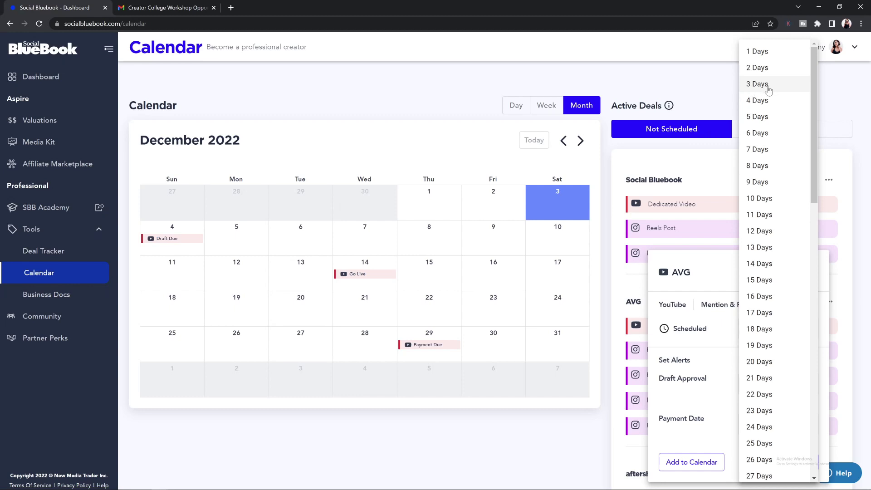
{"action": "left_click", "coordinate": [768, 89]}
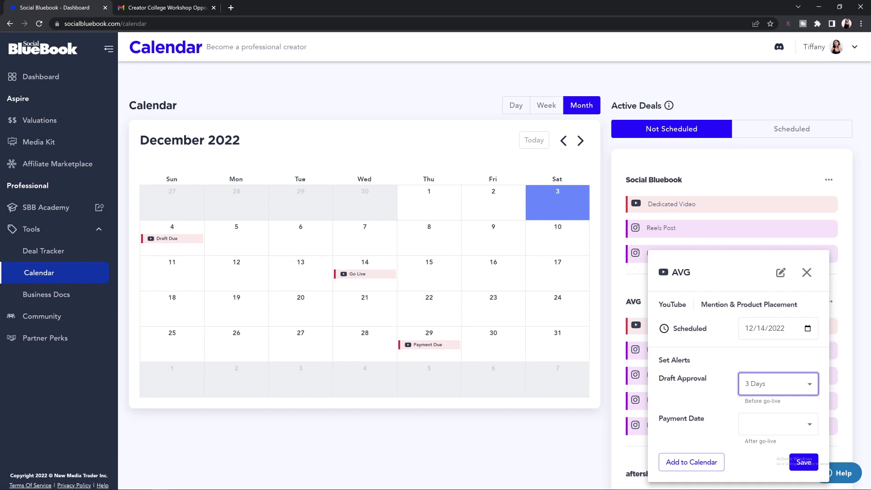
{"action": "left_click", "coordinate": [767, 429]}
{"action": "scroll", "coordinate": [768, 428], "scroll_direction": "down", "scroll_amount": 10}
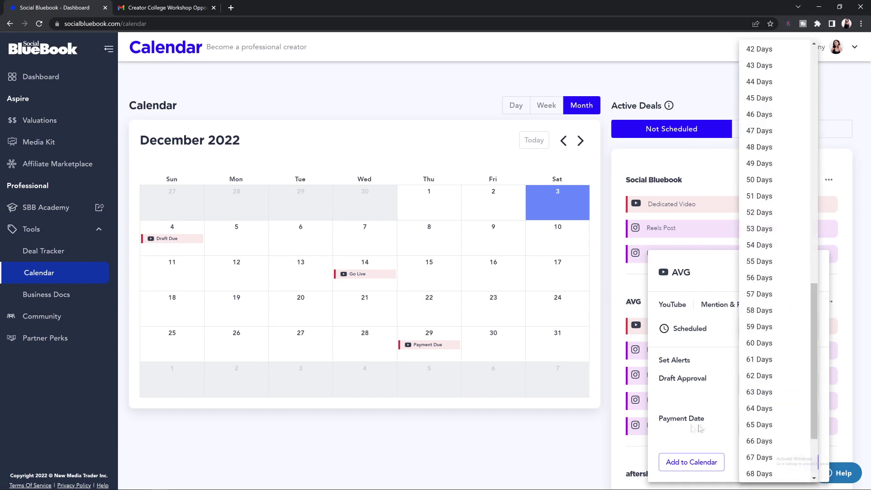
{"action": "scroll", "coordinate": [754, 381], "scroll_direction": "up", "scroll_amount": 10}
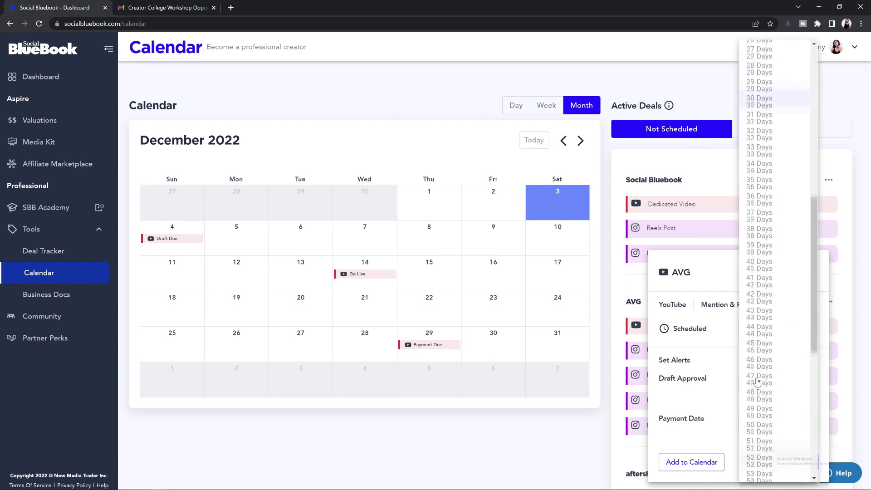
{"action": "left_click", "coordinate": [754, 382]}
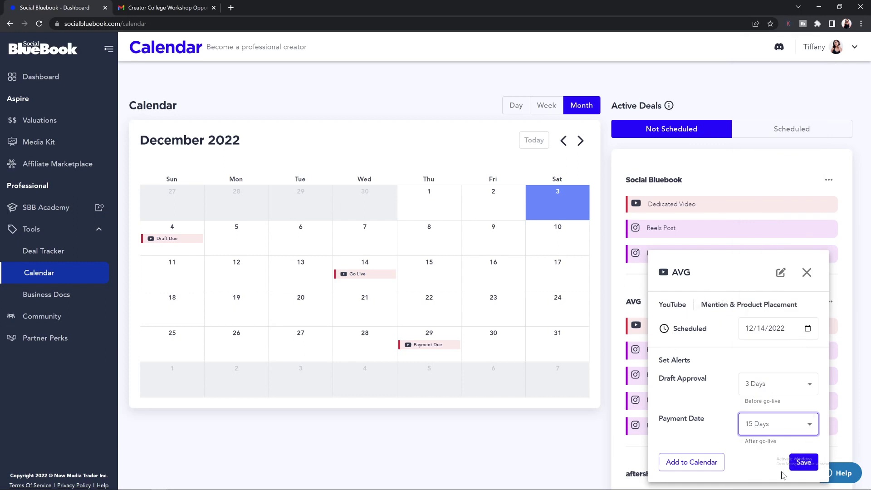
{"action": "left_click", "coordinate": [804, 462]}
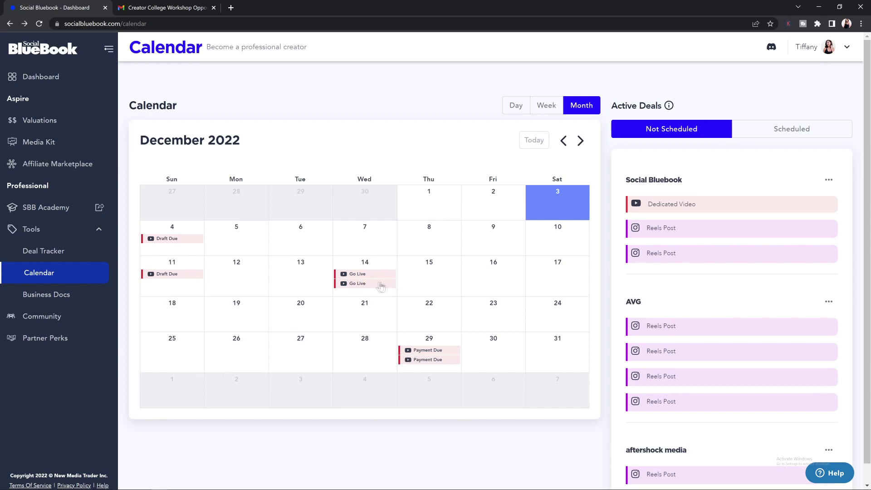
- Move the Social Bluebook Dedicated Video go-live to December 19 with 7-day draft approval
{"action": "left_click", "coordinate": [352, 286]}
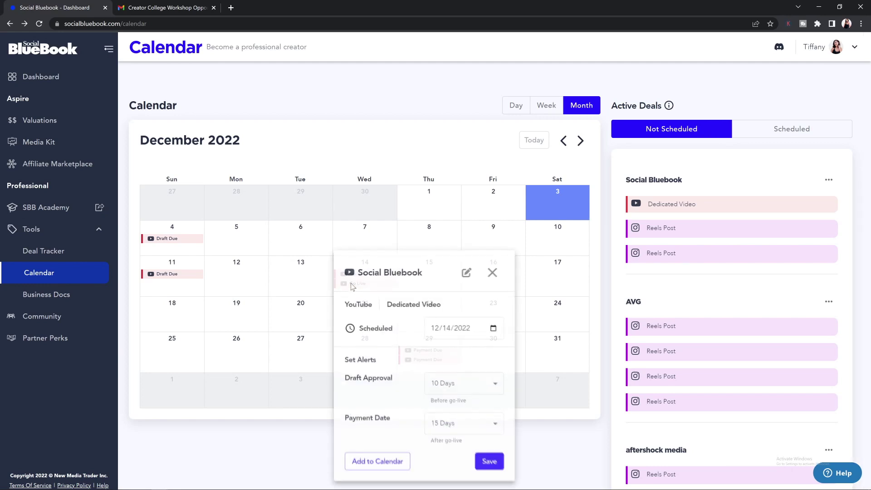
{"action": "left_click", "coordinate": [446, 396]}
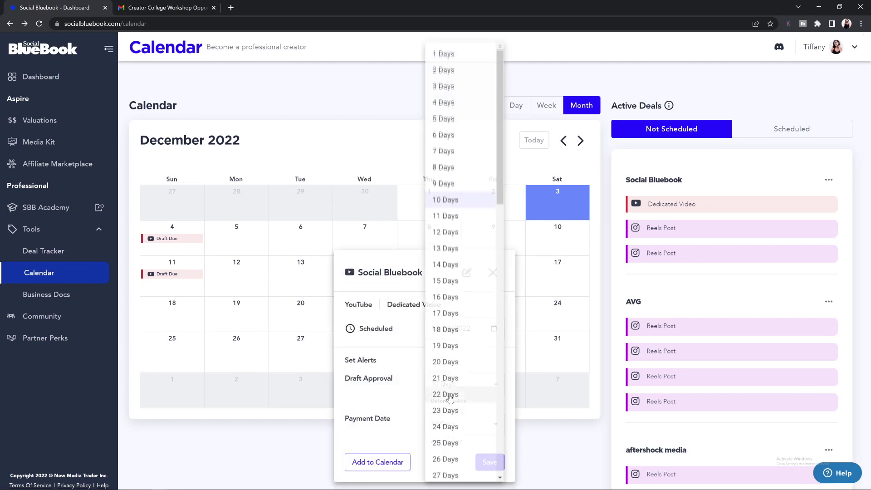
{"action": "left_click", "coordinate": [463, 149]}
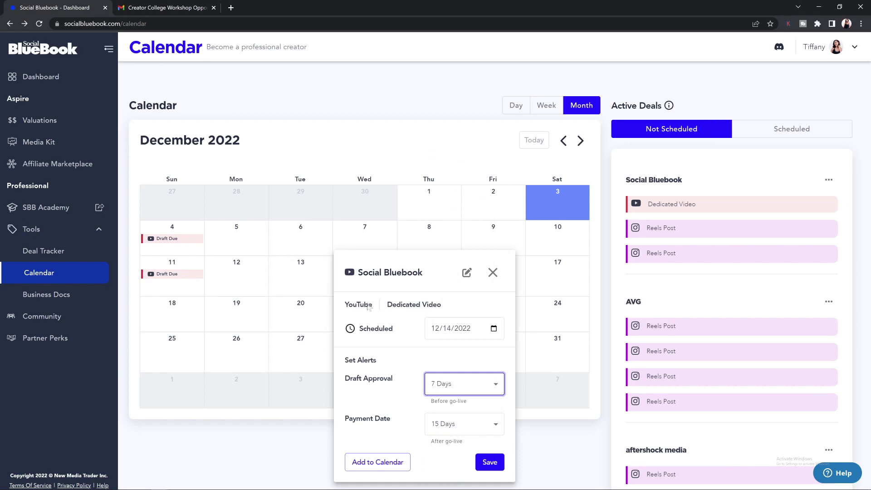
{"action": "left_click", "coordinate": [474, 336]}
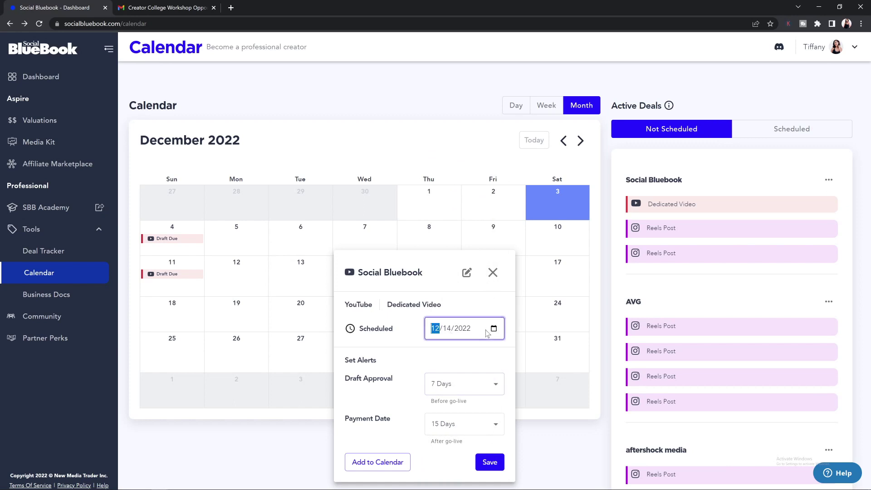
{"action": "left_click", "coordinate": [494, 331]}
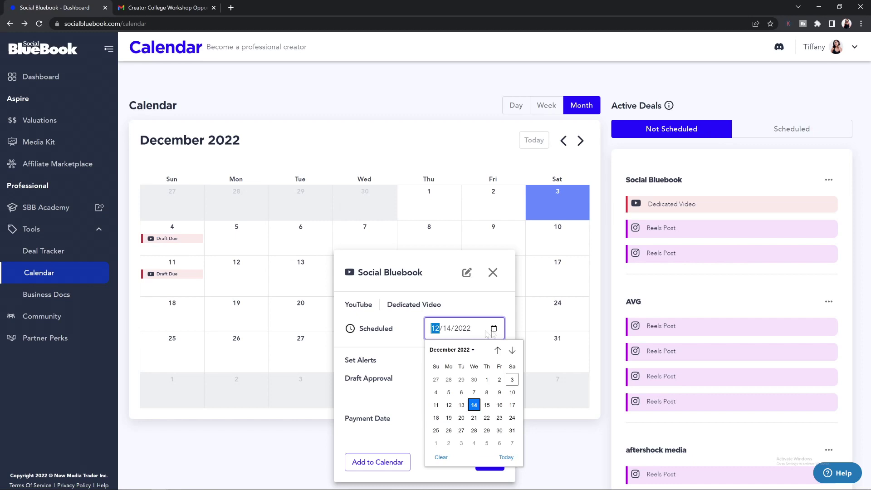
{"action": "left_click", "coordinate": [448, 418]}
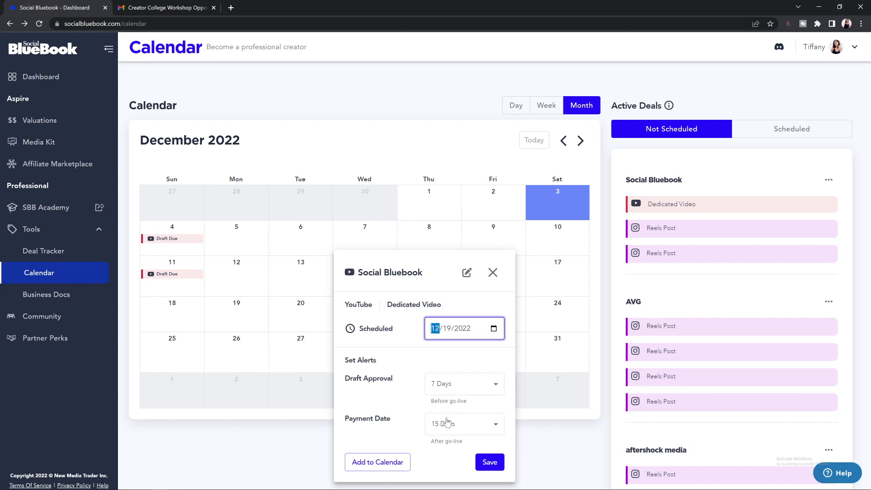
{"action": "left_click", "coordinate": [490, 463]}
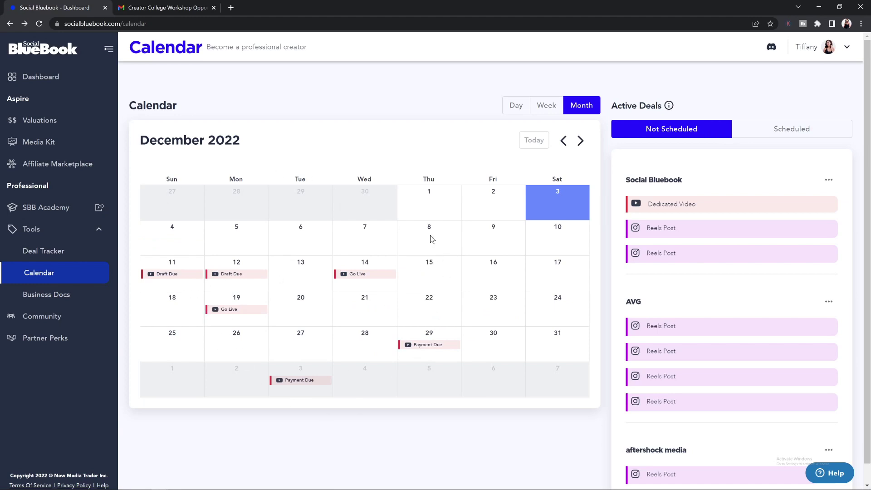
{"action": "mouse_move", "coordinate": [363, 278]}
{"action": "left_mouse_down"}
{"action": "mouse_move", "coordinate": [438, 276]}
{"action": "mouse_move", "coordinate": [348, 278]}
{"action": "mouse_move", "coordinate": [378, 307]}
{"action": "mouse_move", "coordinate": [417, 234]}
{"action": "mouse_move", "coordinate": [366, 236]}
{"action": "mouse_move", "coordinate": [365, 281]}
{"action": "left_mouse_up"}
- From the Scheduled active deals, open the AVG deal for editing and bring up its status choices
{"action": "left_click", "coordinate": [816, 130]}
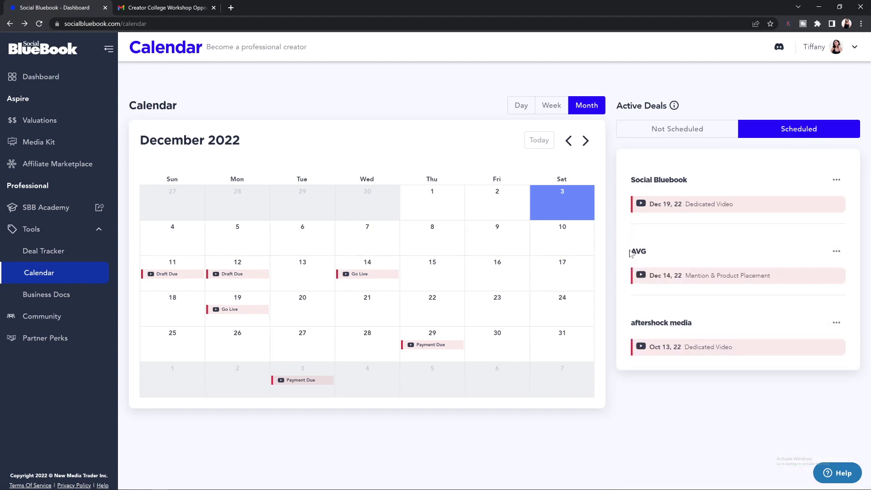
{"action": "left_click", "coordinate": [837, 253]}
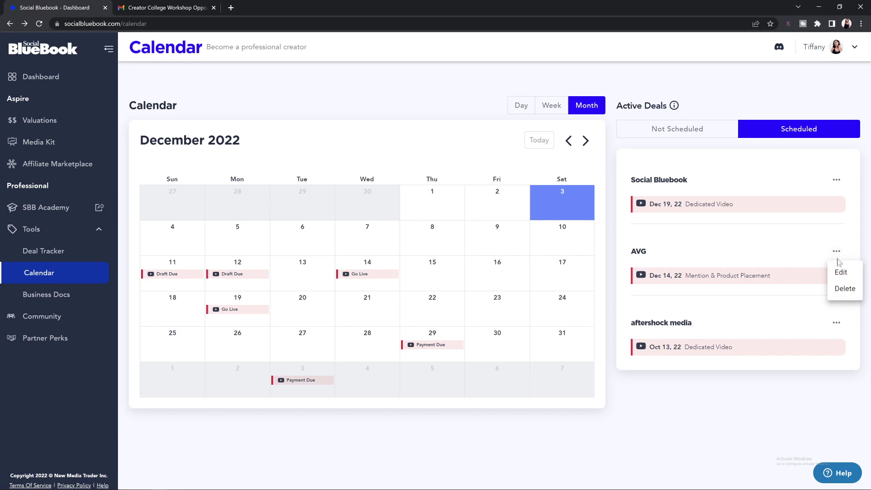
{"action": "left_click", "coordinate": [841, 271]}
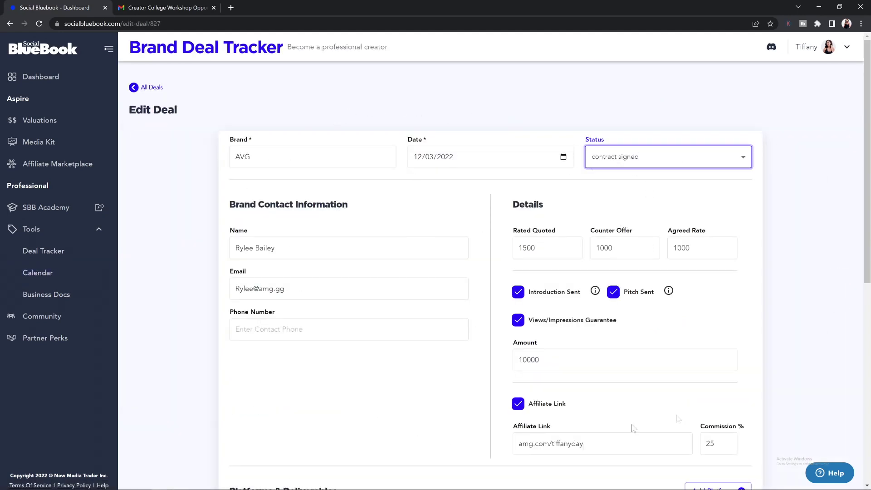
{"action": "left_click", "coordinate": [692, 161]}
- Save the AVG deal with status 'deal in progress', then open the Creator Success Kit from Business Docs
{"action": "left_click", "coordinate": [658, 227]}
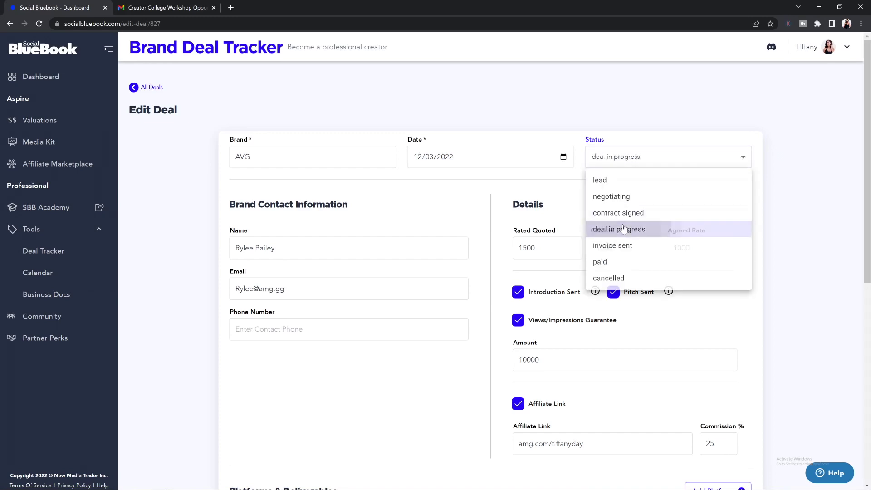
{"action": "key", "text": "Tab"}
{"action": "left_click", "coordinate": [276, 248]}
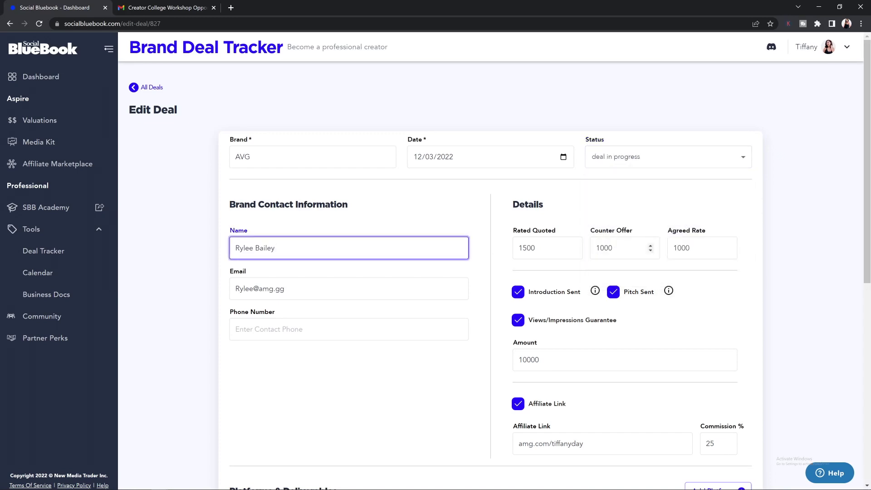
{"action": "scroll", "coordinate": [470, 316], "scroll_direction": "down", "scroll_amount": 5}
{"action": "scroll", "coordinate": [526, 313], "scroll_direction": "down", "scroll_amount": 2}
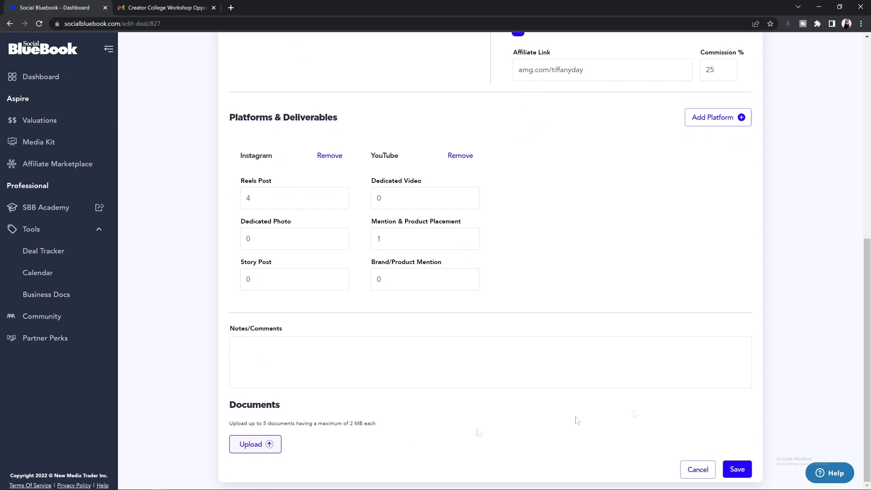
{"action": "left_click", "coordinate": [737, 470]}
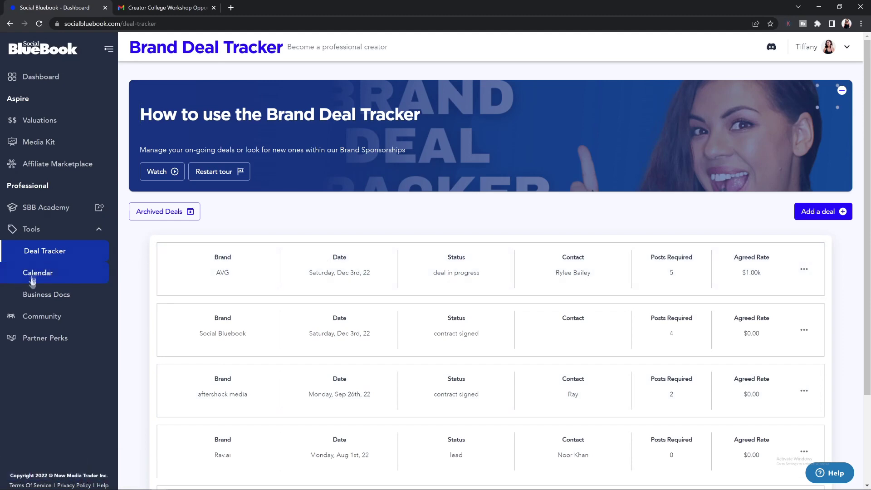
{"action": "left_click", "coordinate": [38, 299]}
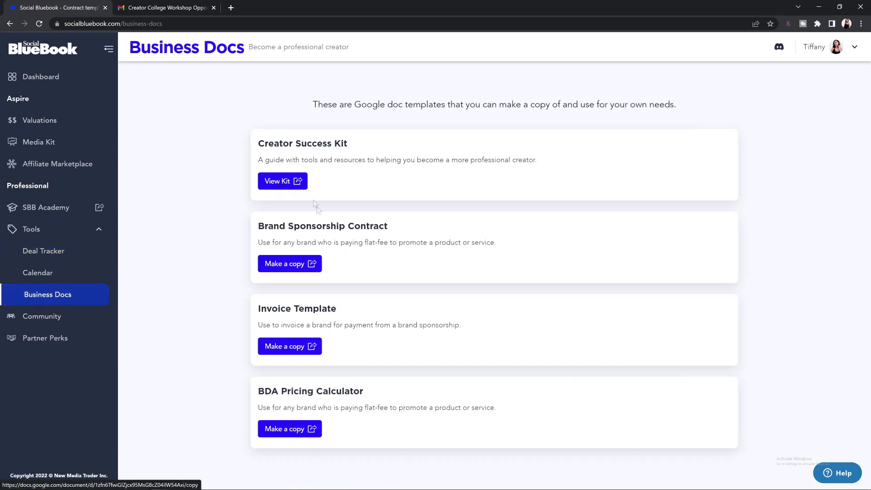
{"action": "left_click", "coordinate": [285, 182]}
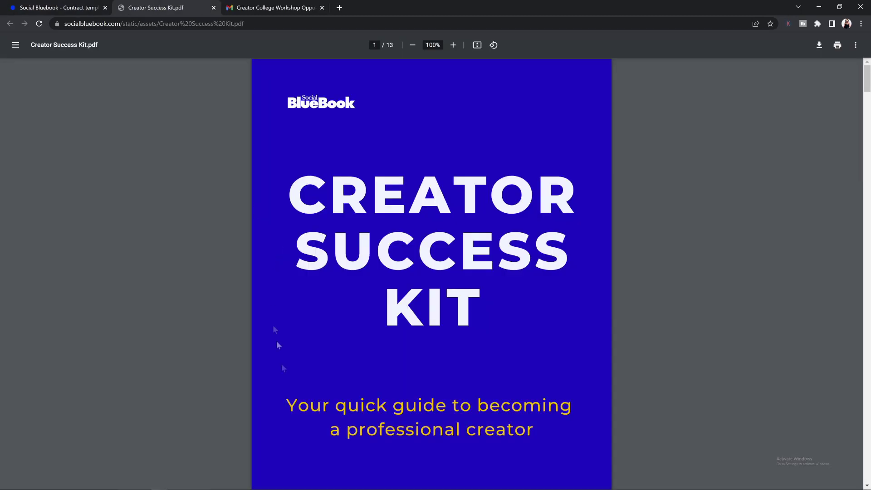
- Scroll through the Creator Success Kit PDF, then close its tab
{"action": "scroll", "coordinate": [391, 244], "scroll_direction": "down", "scroll_amount": 20}
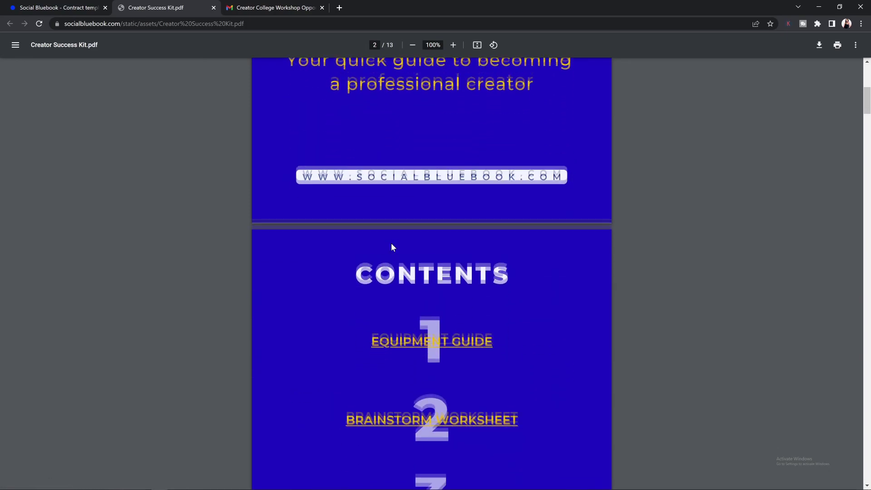
{"action": "scroll", "coordinate": [432, 273], "scroll_direction": "down", "scroll_amount": 7}
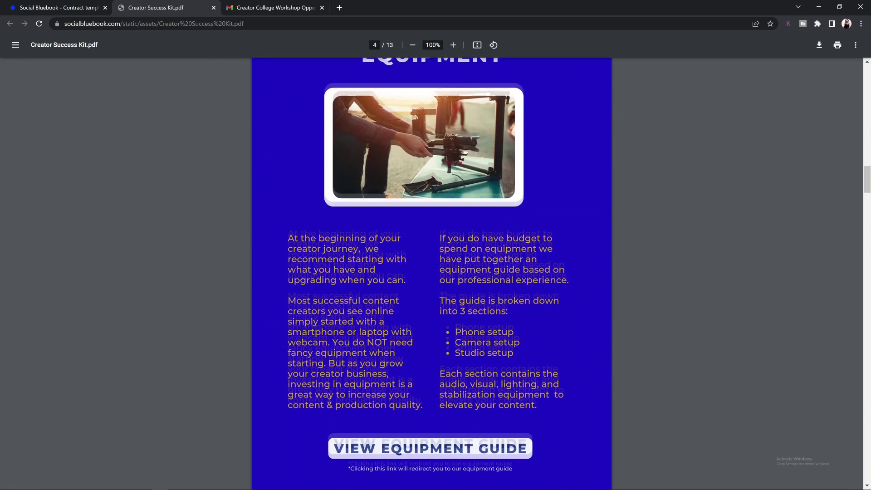
{"action": "scroll", "coordinate": [364, 206], "scroll_direction": "down", "scroll_amount": 16}
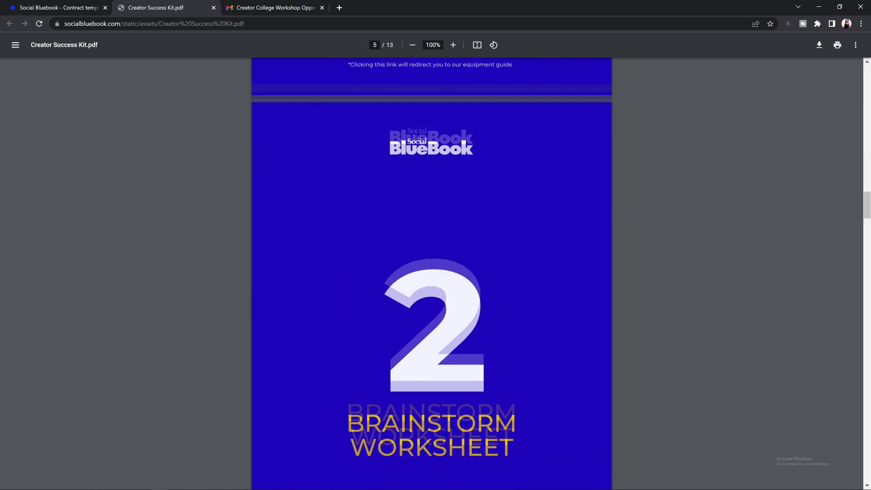
{"action": "scroll", "coordinate": [363, 205], "scroll_direction": "down", "scroll_amount": 20}
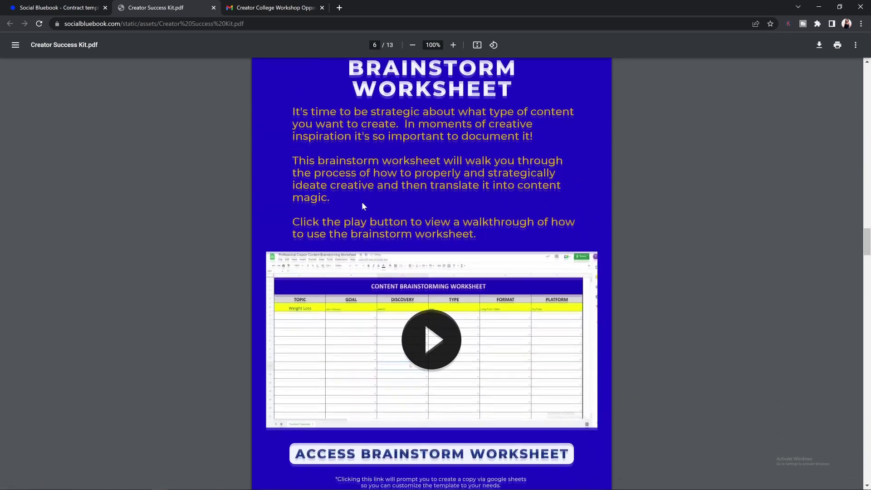
{"action": "scroll", "coordinate": [404, 209], "scroll_direction": "down", "scroll_amount": 3}
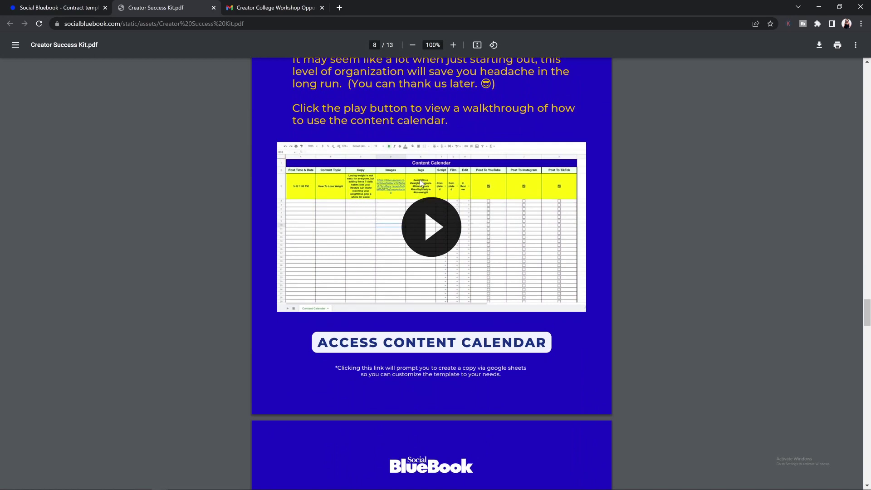
{"action": "scroll", "coordinate": [338, 209], "scroll_direction": "down", "scroll_amount": 18}
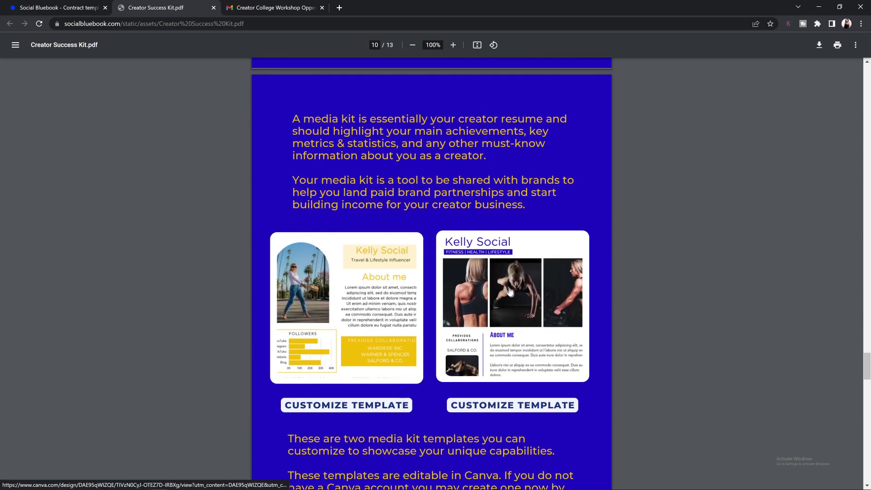
{"action": "scroll", "coordinate": [511, 292], "scroll_direction": "down", "scroll_amount": 15}
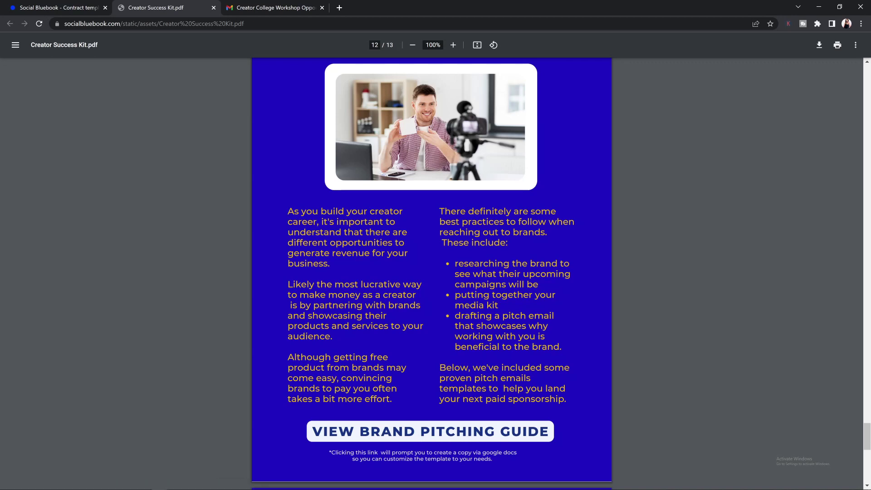
{"action": "key", "text": "ctrl+w"}
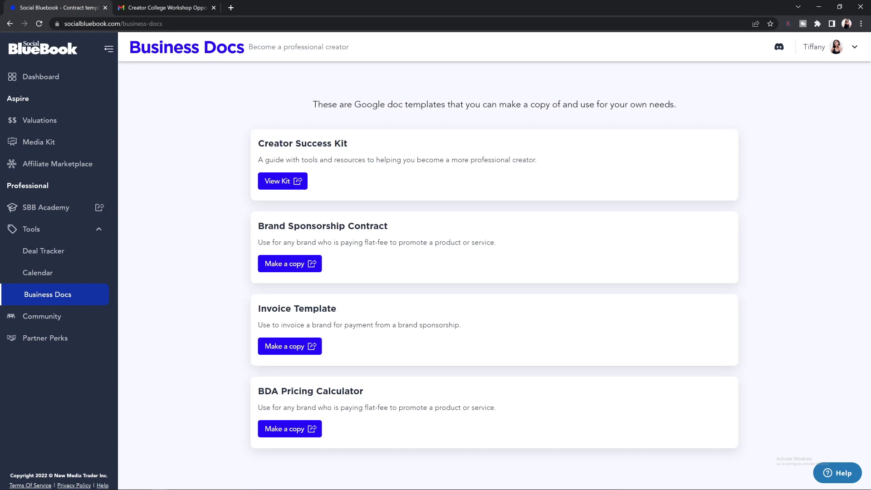
- Make a Google Docs copy of the Brand Sponsorship Contract template
{"action": "left_click", "coordinate": [284, 265]}
{"action": "left_click", "coordinate": [308, 204]}
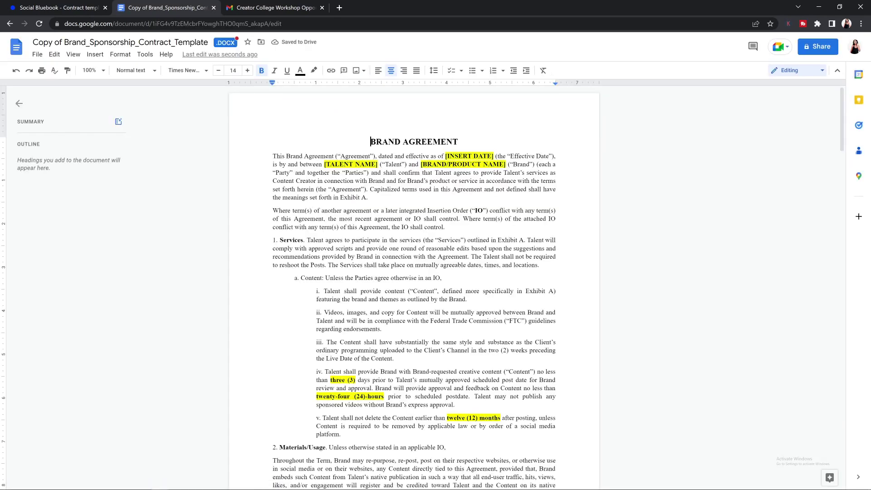
- Select the contract's [TALENT NAME] placeholder, close it, and copy the Invoice Template to Sheets
{"action": "left_click_drag", "start_coordinate": [325, 165], "coordinate": [377, 165]}
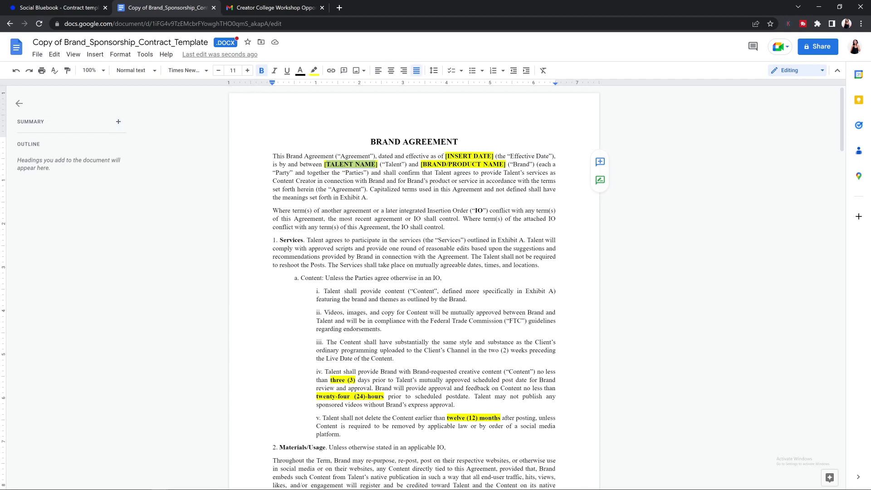
{"action": "scroll", "coordinate": [414, 289], "scroll_direction": "down", "scroll_amount": 5}
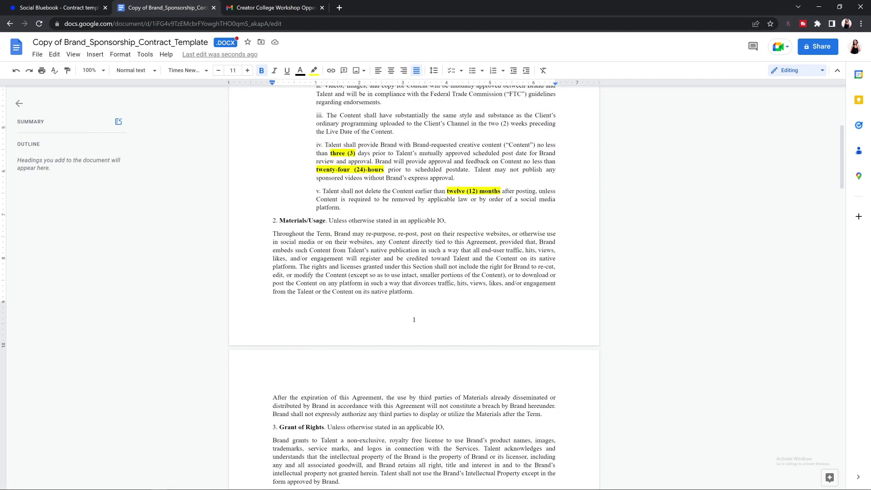
{"action": "key", "text": "ctrl+w"}
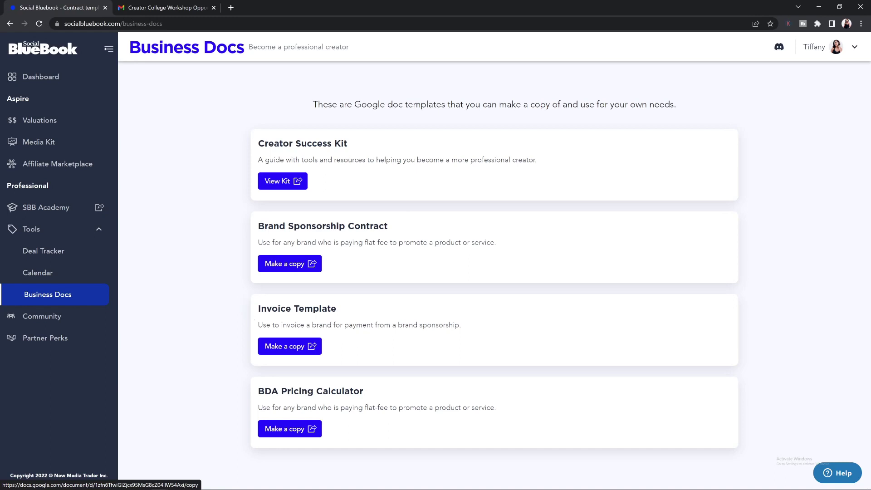
{"action": "left_click", "coordinate": [292, 347]}
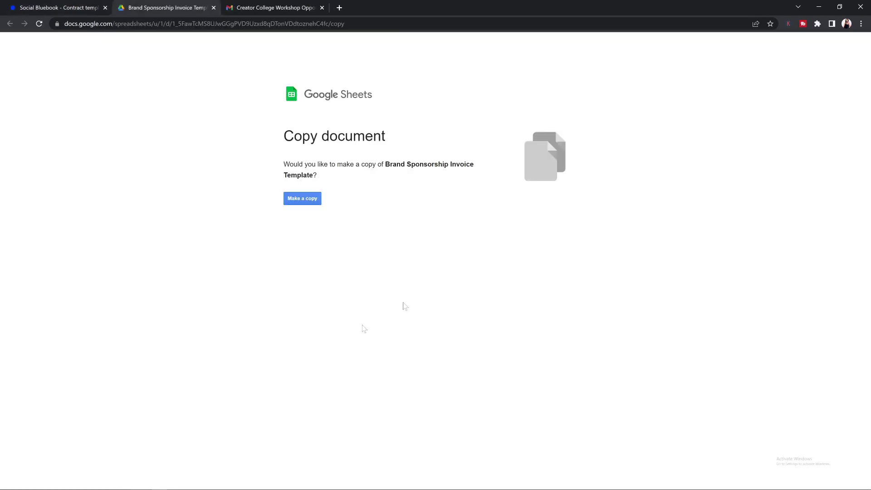
{"action": "left_click", "coordinate": [315, 200]}
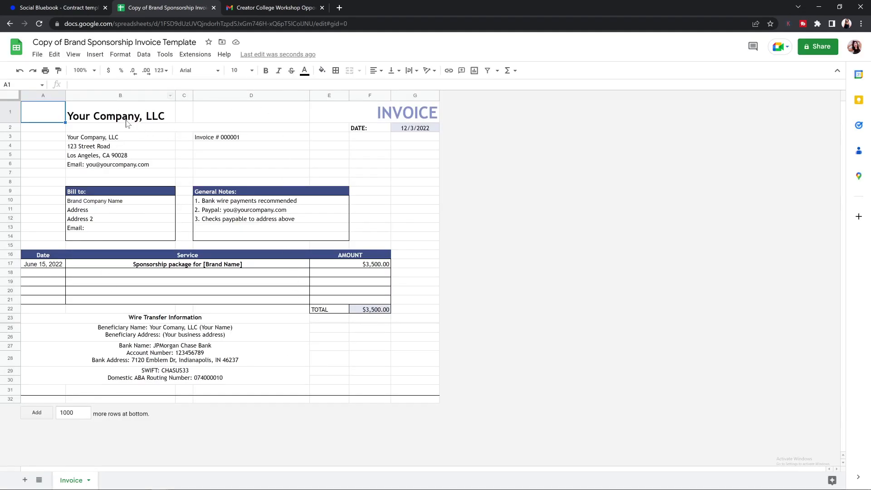
- Inspect invoice cells B1, B10, D10, B17 and the $3,500.00 amount, then close the spreadsheet
{"action": "left_click", "coordinate": [123, 119]}
{"action": "left_click", "coordinate": [91, 201]}
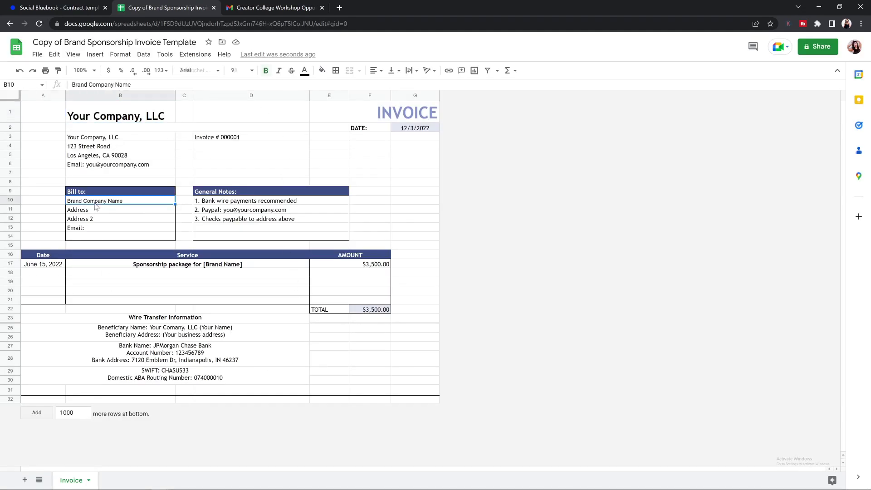
{"action": "left_click", "coordinate": [214, 201]}
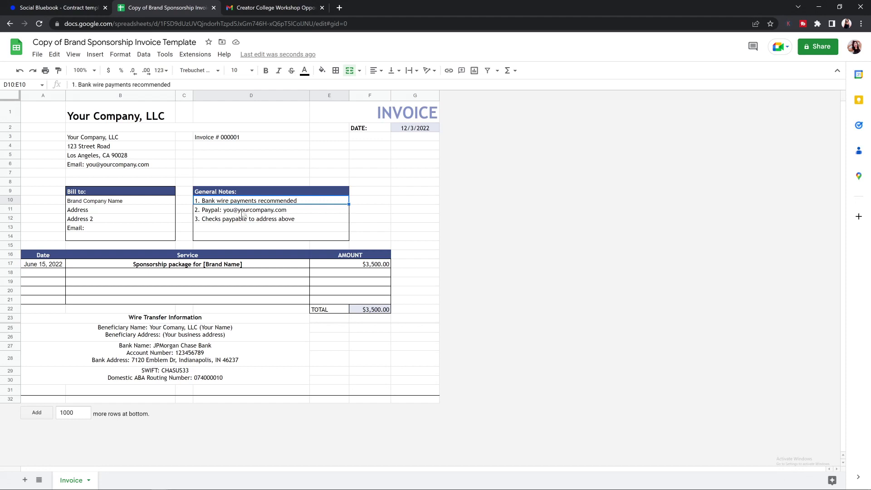
{"action": "left_click", "coordinate": [125, 265]}
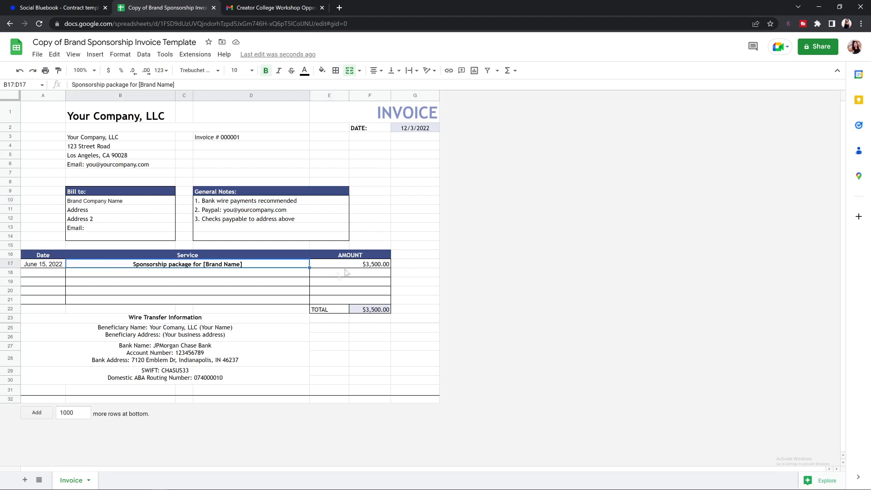
{"action": "left_click", "coordinate": [367, 267]}
{"action": "key", "text": "ctrl+w"}
{"action": "left_click_drag", "start_coordinate": [282, 391], "coordinate": [396, 386]}
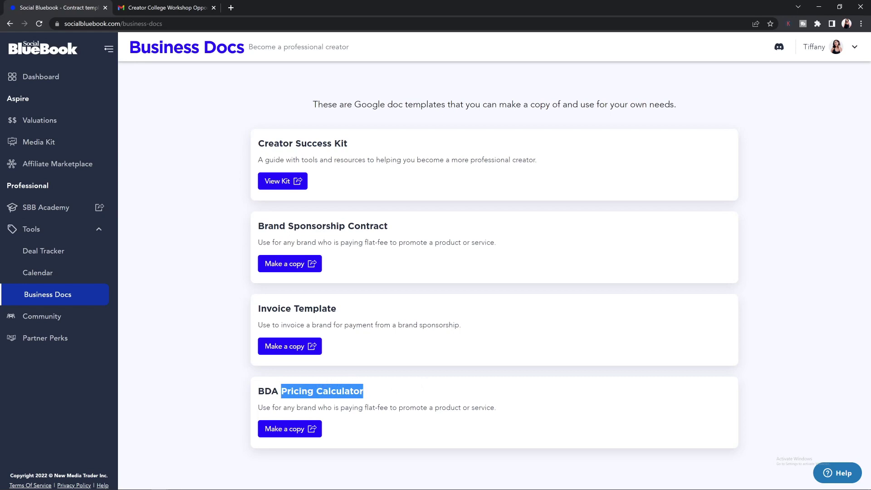
- Make a Google Sheets copy of the BDA Pricing Calculator
{"action": "left_click", "coordinate": [292, 430]}
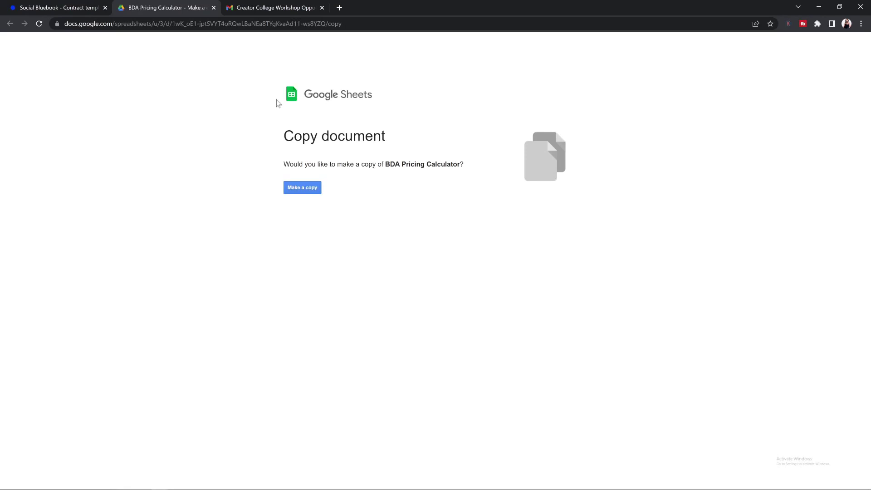
{"action": "left_click", "coordinate": [309, 187]}
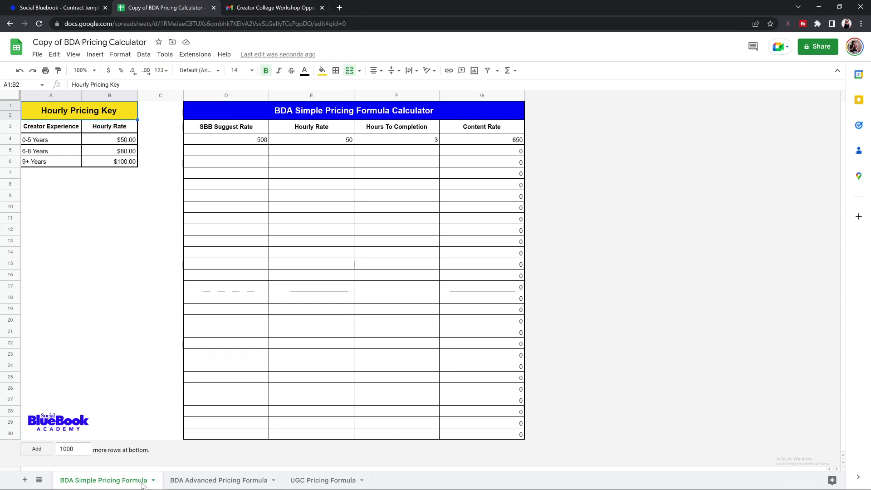
{"action": "left_click", "coordinate": [187, 483]}
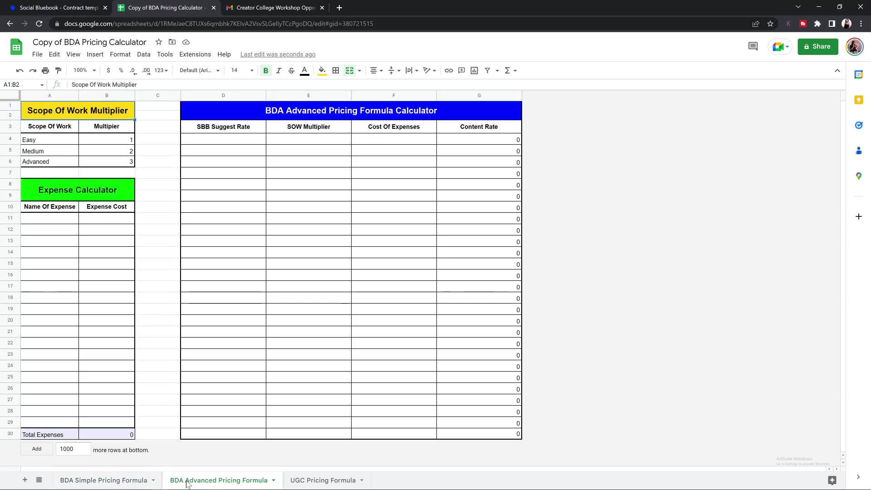
{"action": "left_click", "coordinate": [307, 483]}
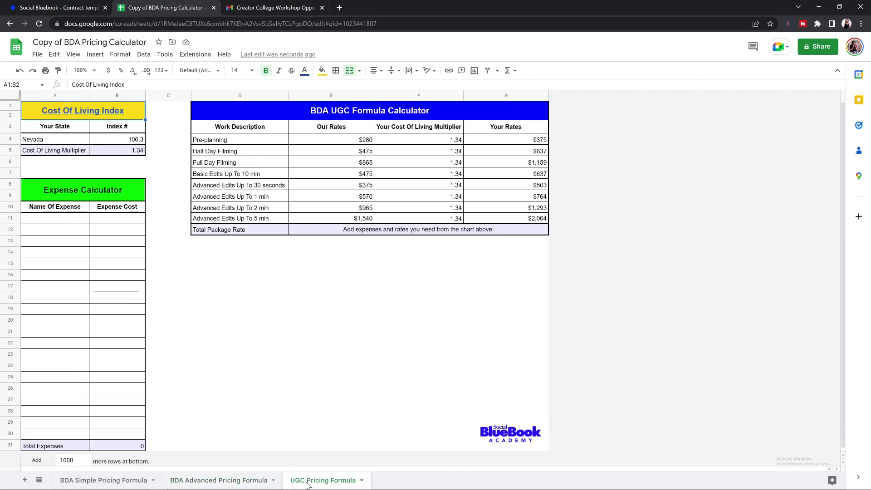
{"action": "left_click", "coordinate": [103, 481]}
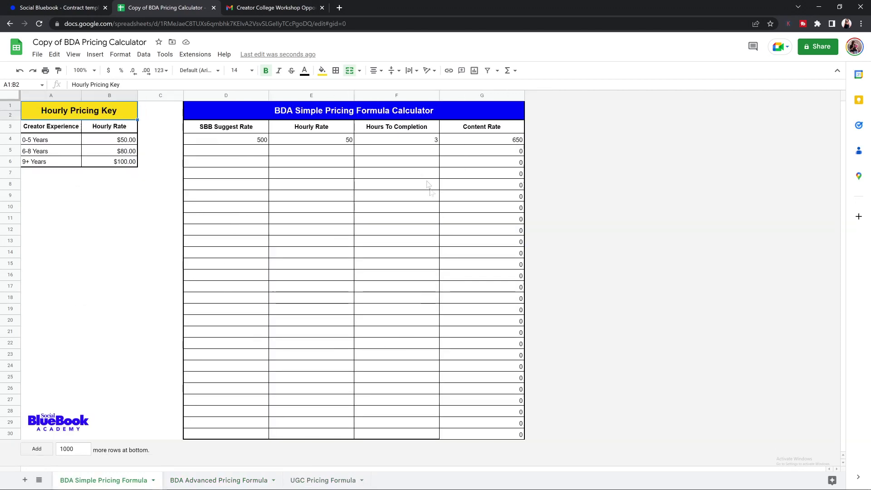
{"action": "left_click", "coordinate": [218, 156]}
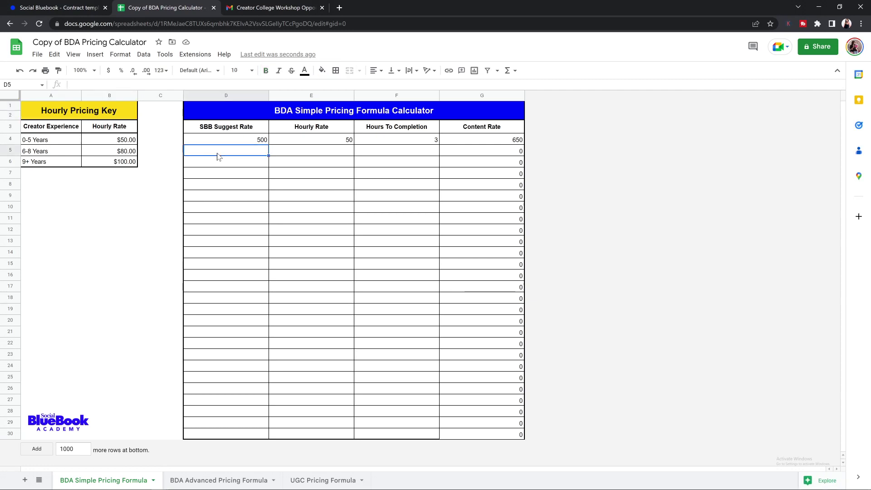
- Enter 300 suggested rate, 80 hourly rate and 6 hours in the calculator's second row
{"action": "type", "text": "300"}
{"action": "key", "text": "Tab"}
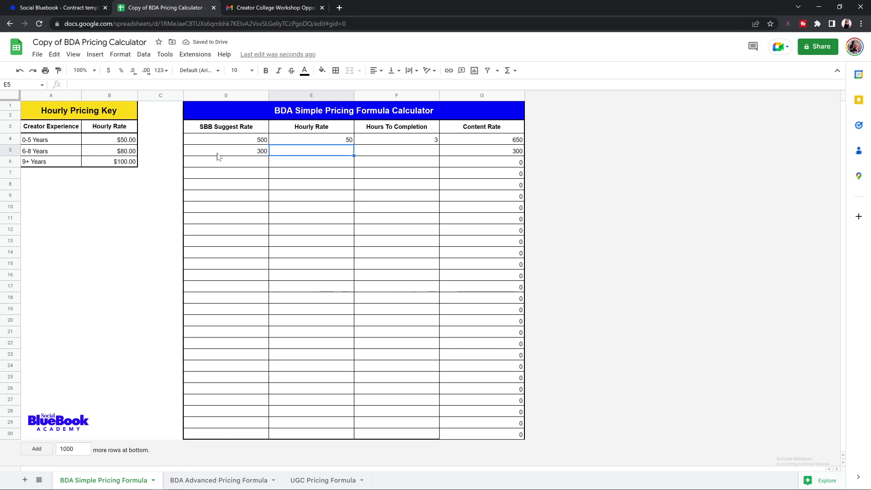
{"action": "type", "text": "80"}
{"action": "key", "text": "Tab"}
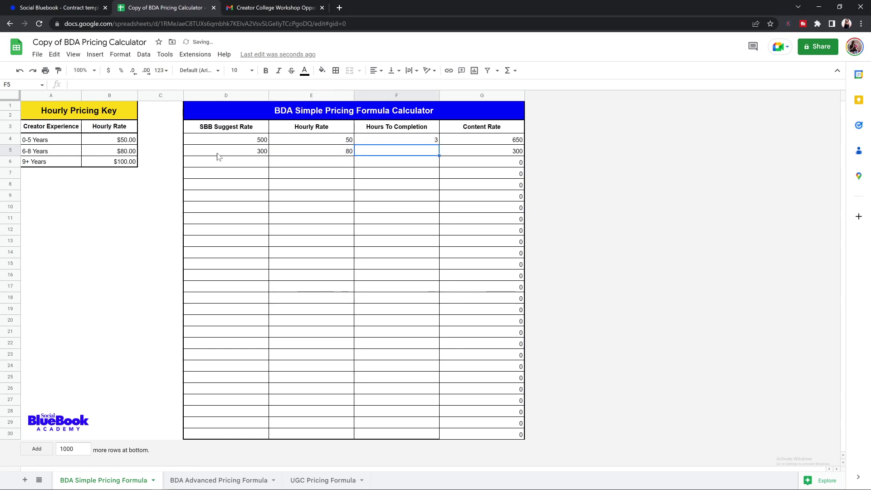
{"action": "type", "text": "6"}
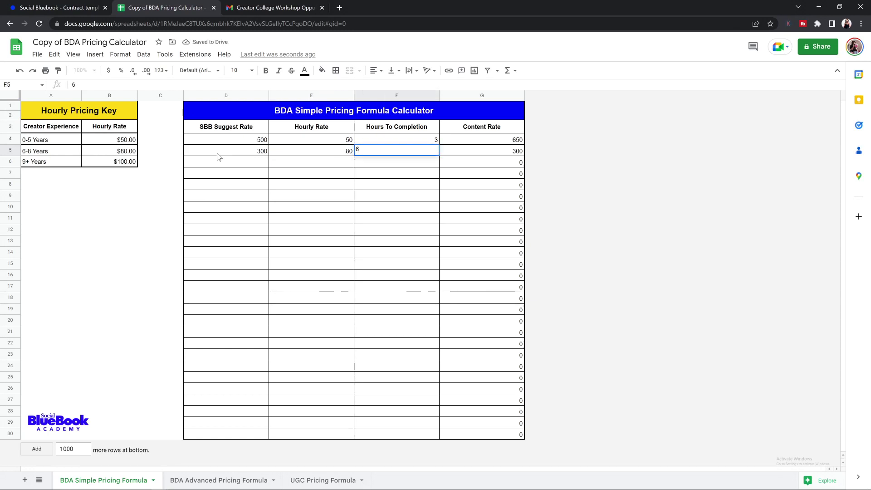
{"action": "key", "text": "Tab"}
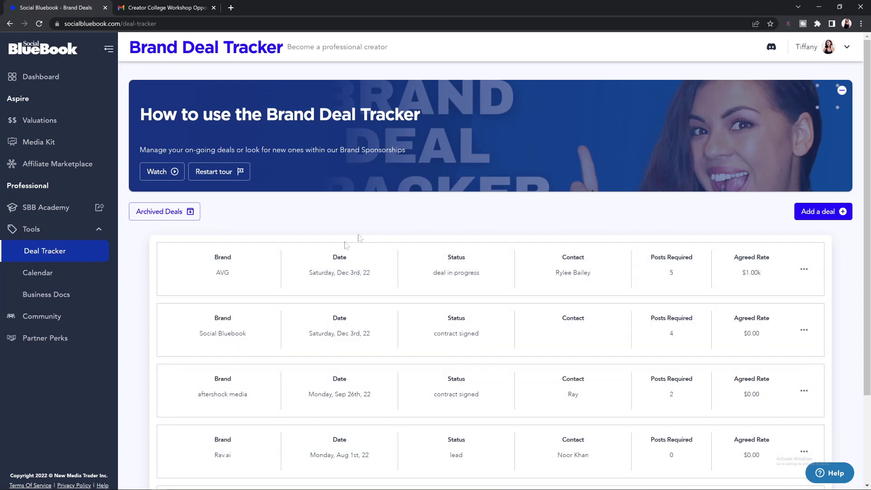
- Show the December 2022 deal calendar from the Tools sidebar
{"action": "left_click", "coordinate": [31, 275]}
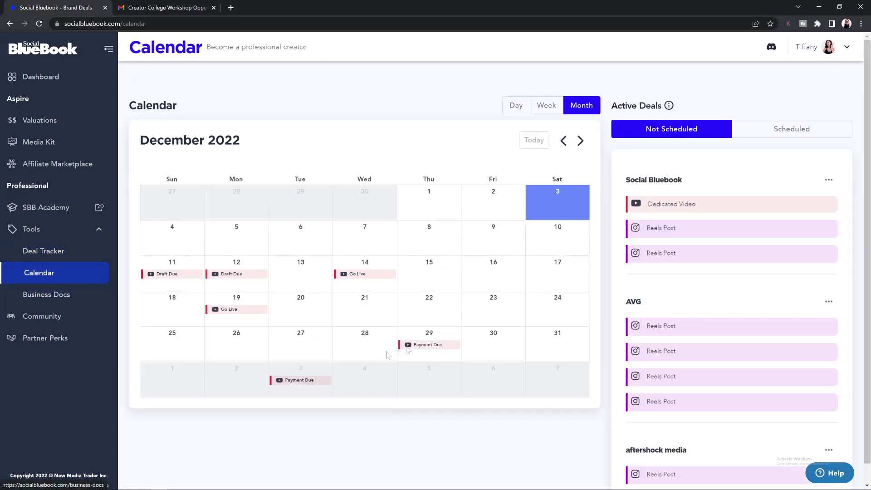